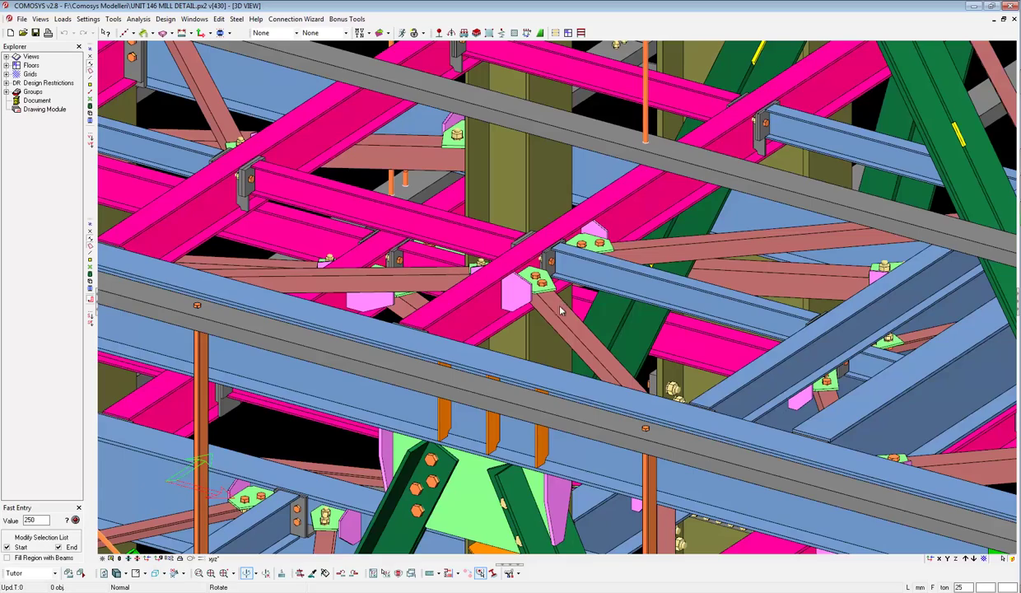
Orbit the UNIT 146 MILL DETAIL steel model in the 3D view
mouse_move(545, 298)
middle_mouse_down()
mouse_move(557, 317)
mouse_move(568, 309)
mouse_move(519, 301)
middle_mouse_up()
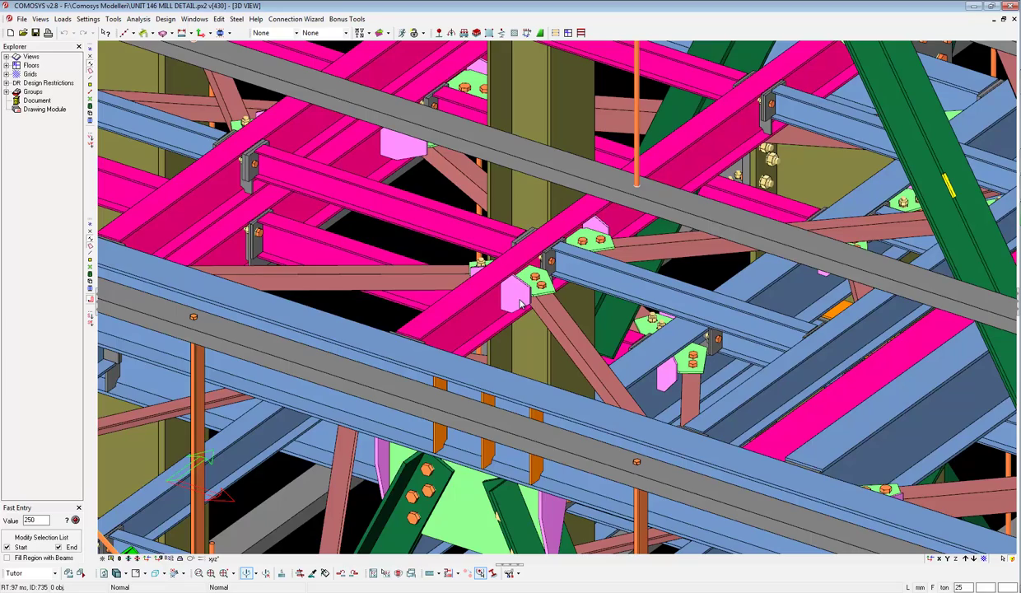
Switch to the New Document window containing the two-panel plate
scroll(577, 333, "up", 3)
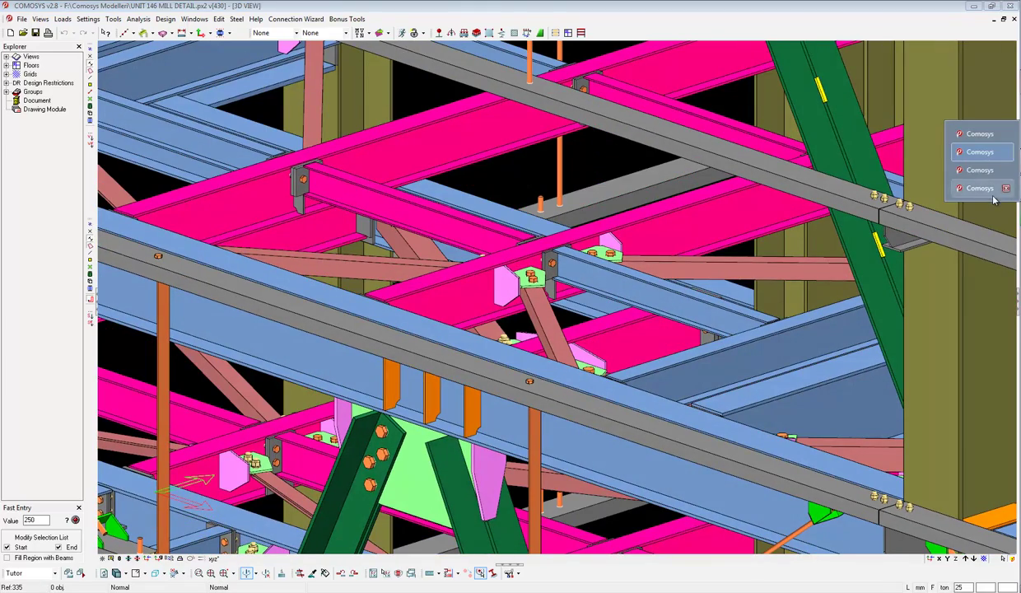
left_click(993, 194)
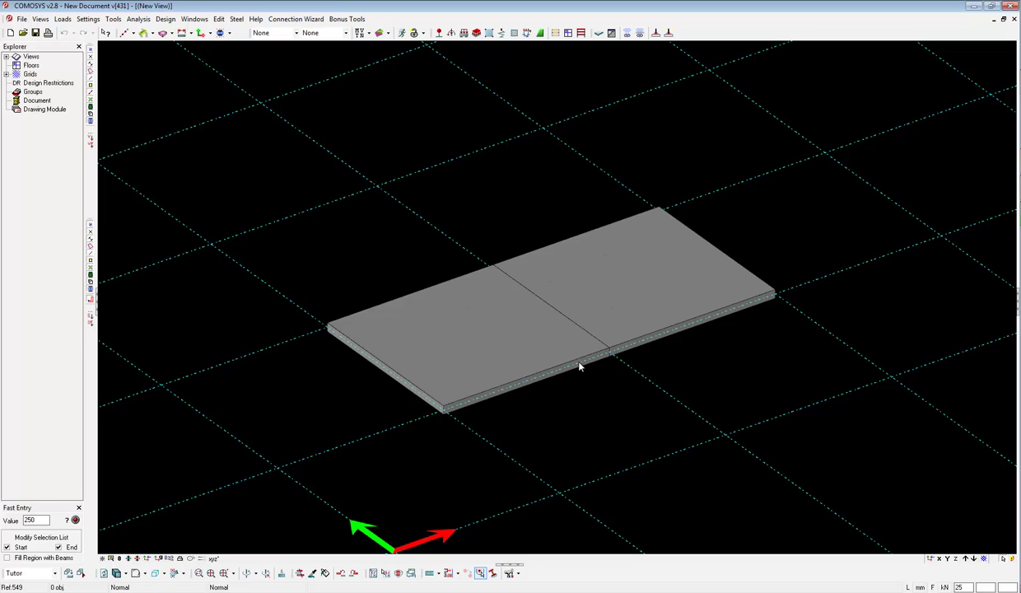
Inspect the left plate panel's properties: 50 thick, ST37 Structural Steel
left_click(494, 346)
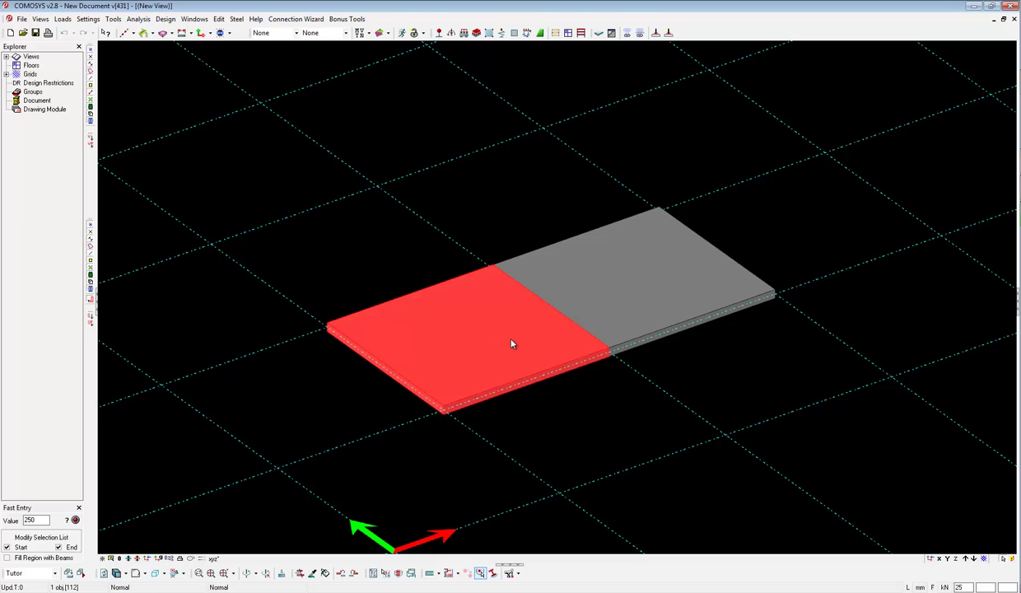
double_click(511, 343)
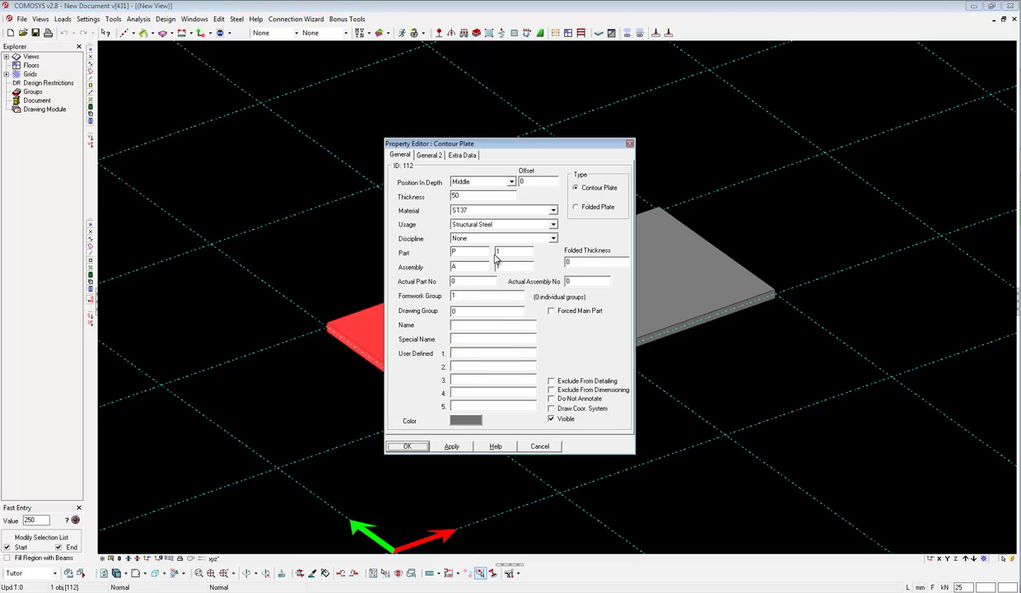
key("Escape")
Inspect the right panel's matching properties, then select both panels together
left_click(564, 300)
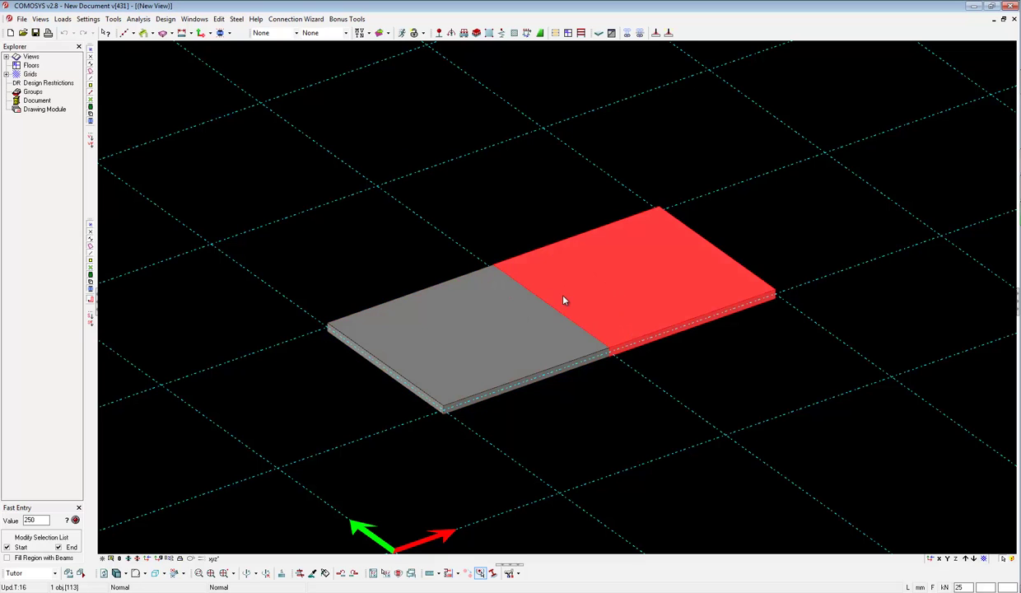
double_click(560, 302)
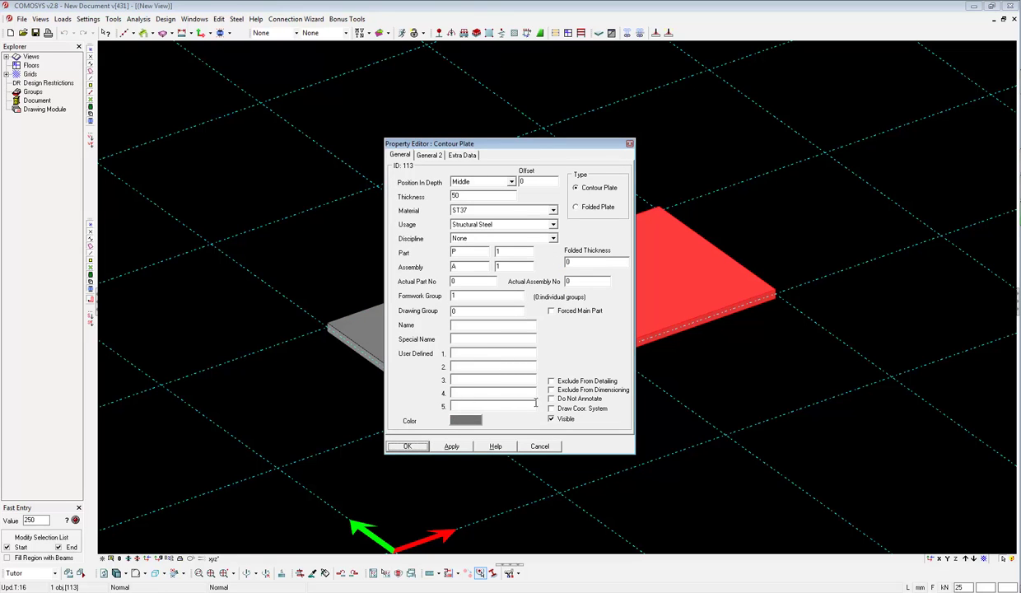
left_click_drag(541, 149, 255, 128)
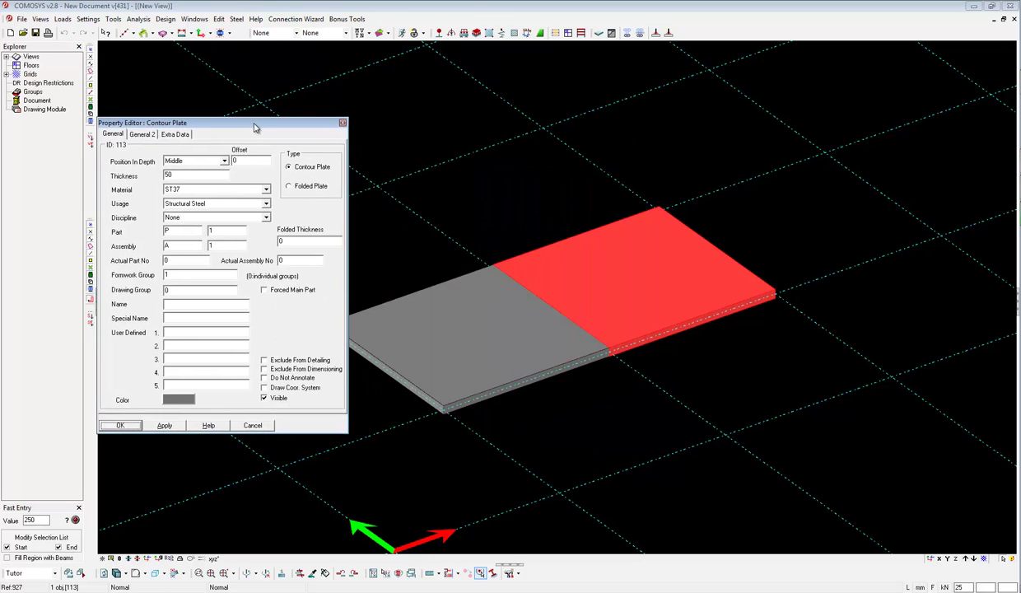
key("Escape")
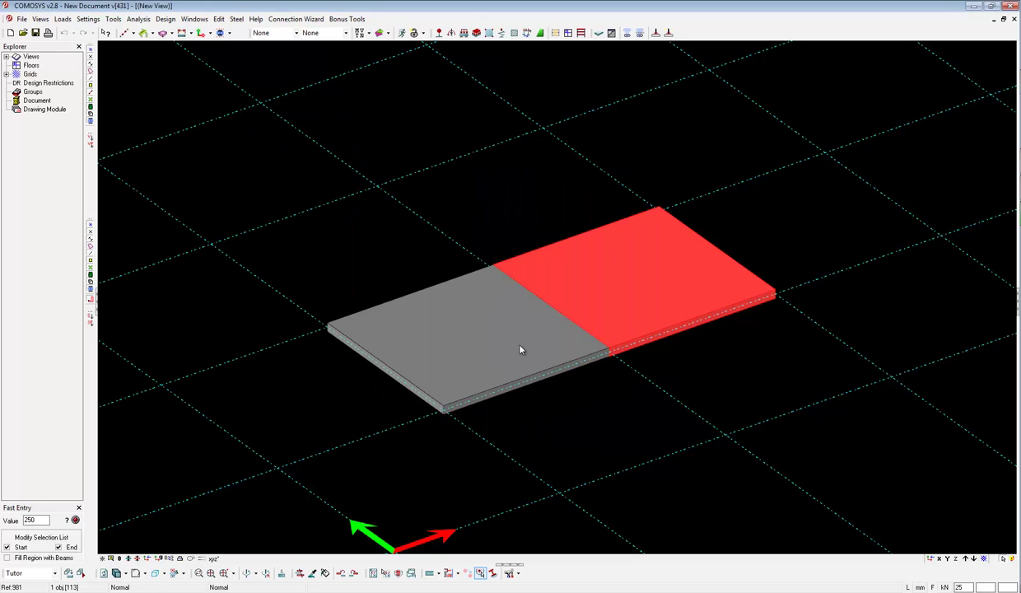
left_click(521, 349, "ctrl")
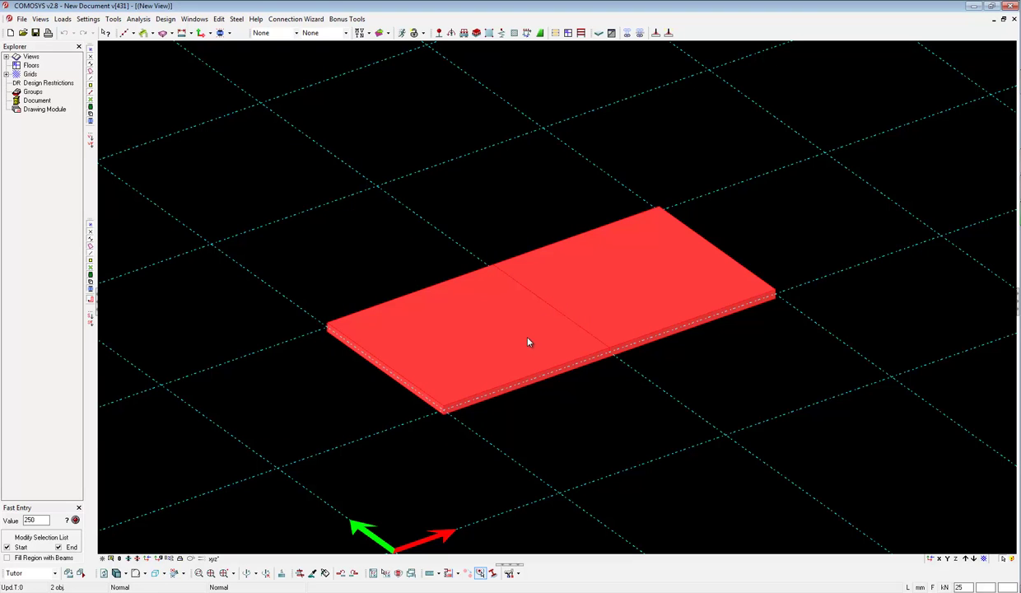
View both plates' combined properties, then open contour plate 115's properties alone
double_click(528, 342)
mouse_move(459, 144)
left_mouse_down()
mouse_move(237, 124)
mouse_move(161, 160)
left_mouse_up()
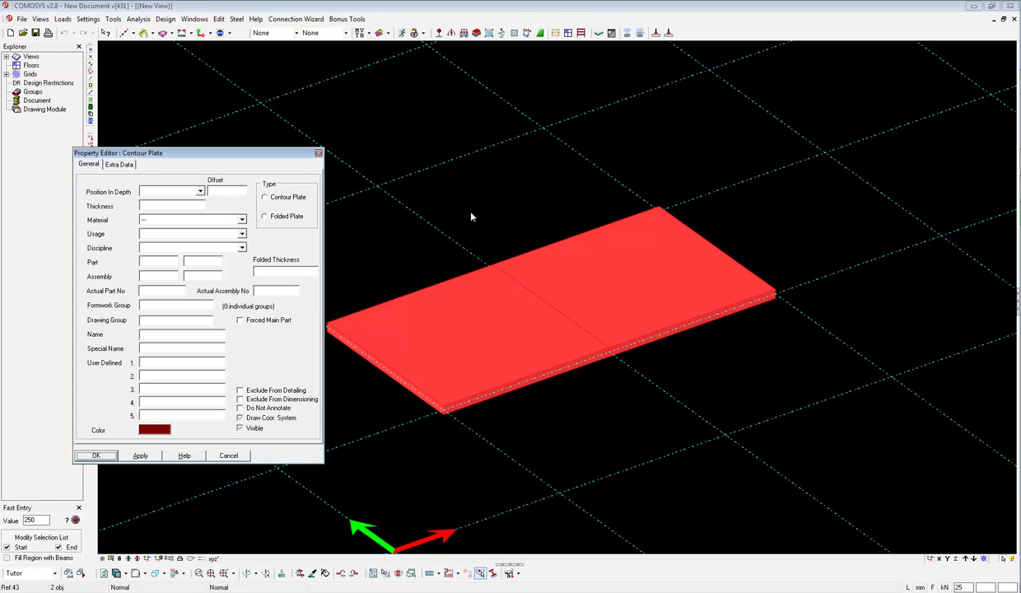
left_click(318, 154)
left_click(498, 340)
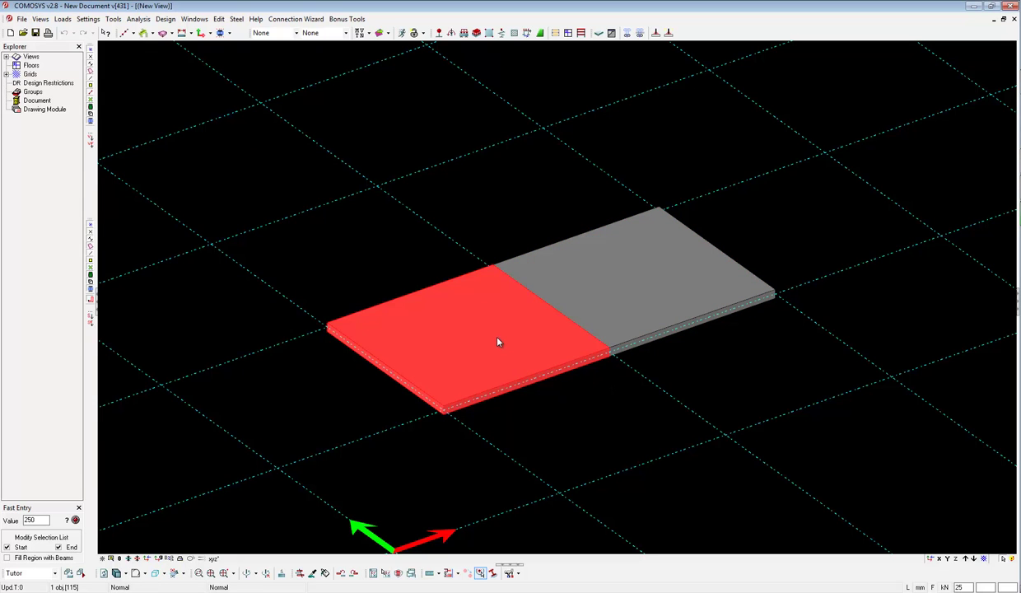
double_click(497, 342)
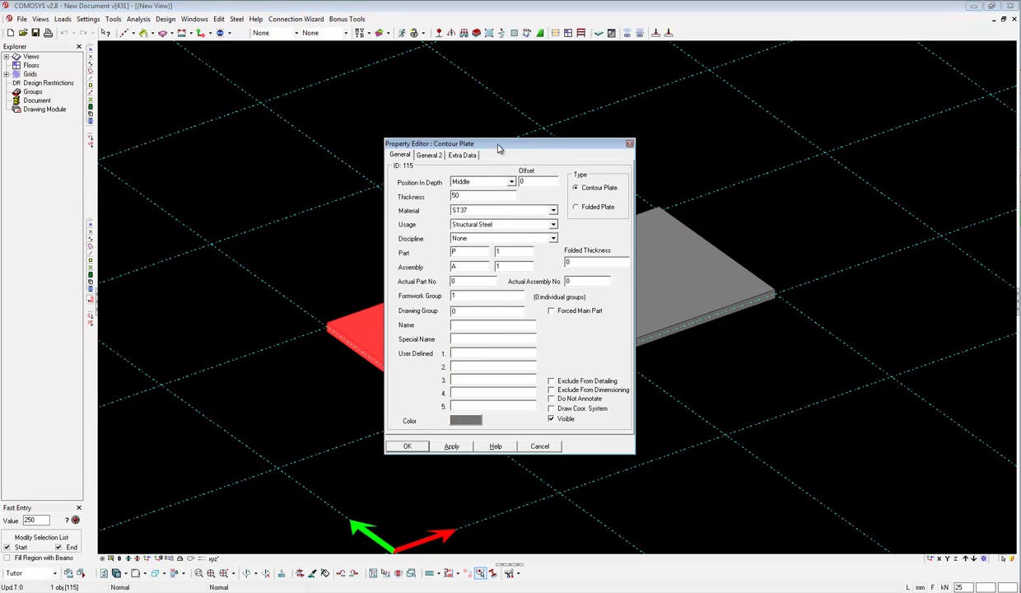
Set contour plate 115's Position In Depth to Behind, then reopen its properties
mouse_move(521, 146)
left_mouse_down()
mouse_move(698, 175)
mouse_move(791, 156)
left_mouse_up()
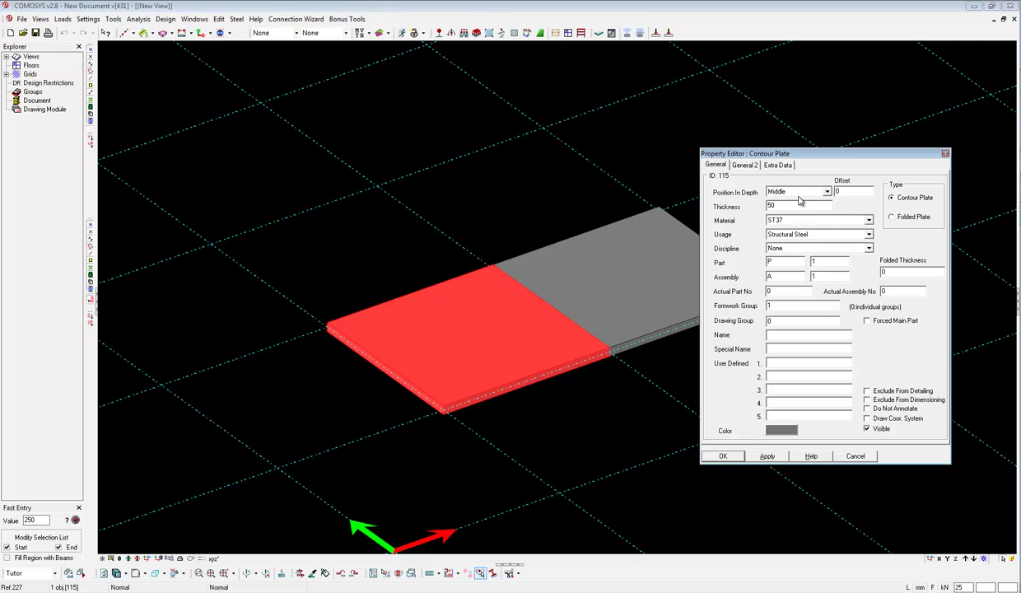
left_click(799, 193)
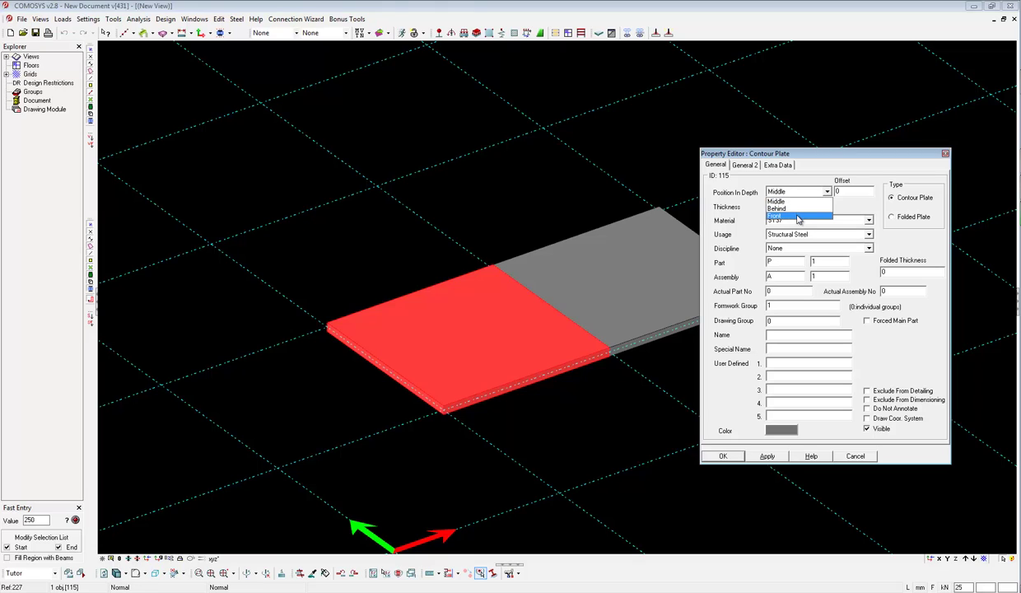
left_click(801, 209)
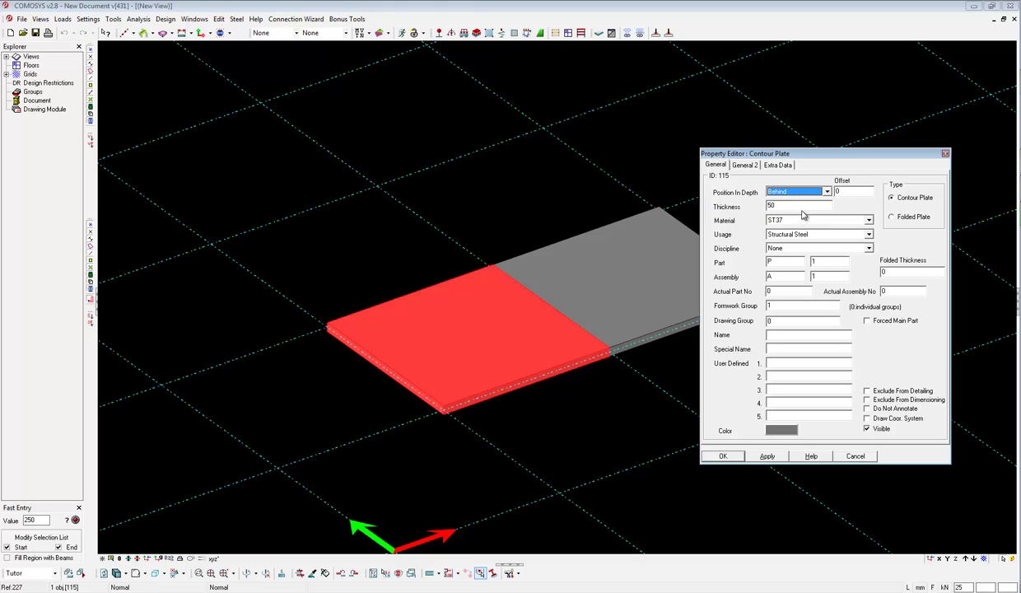
left_click(763, 456)
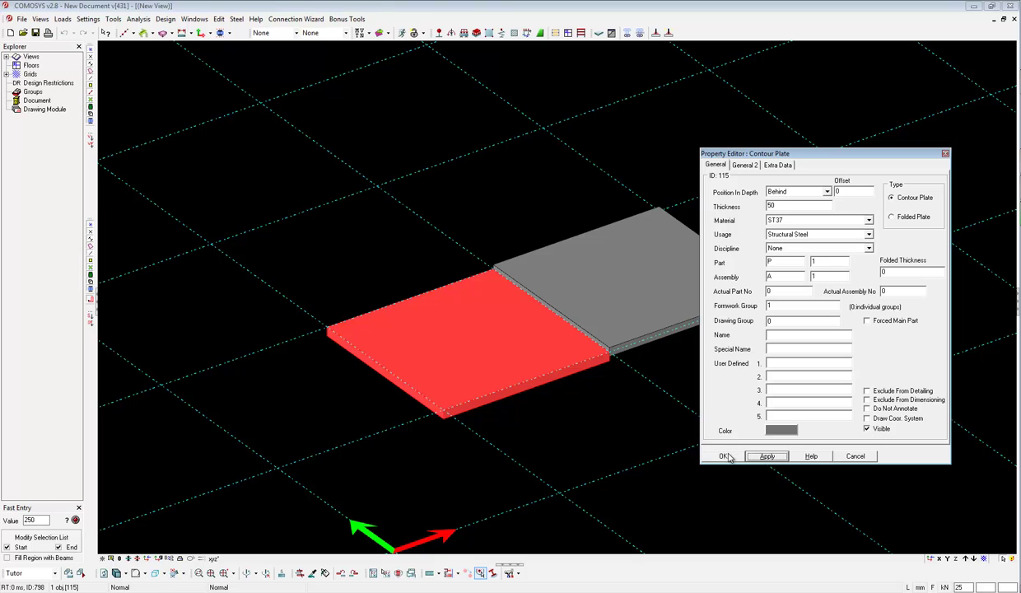
left_click(725, 456)
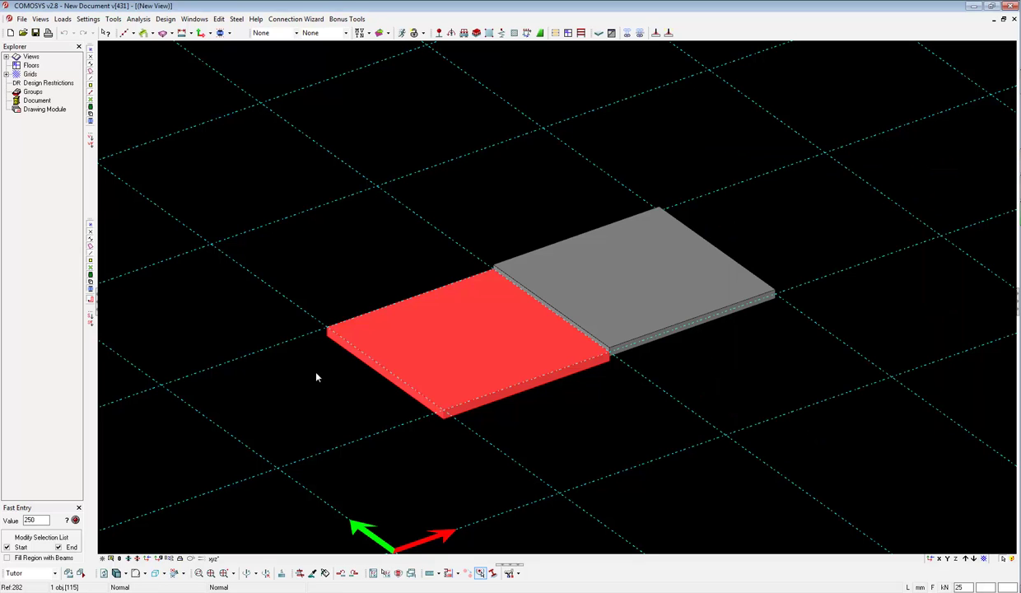
left_click(307, 359)
double_click(444, 363)
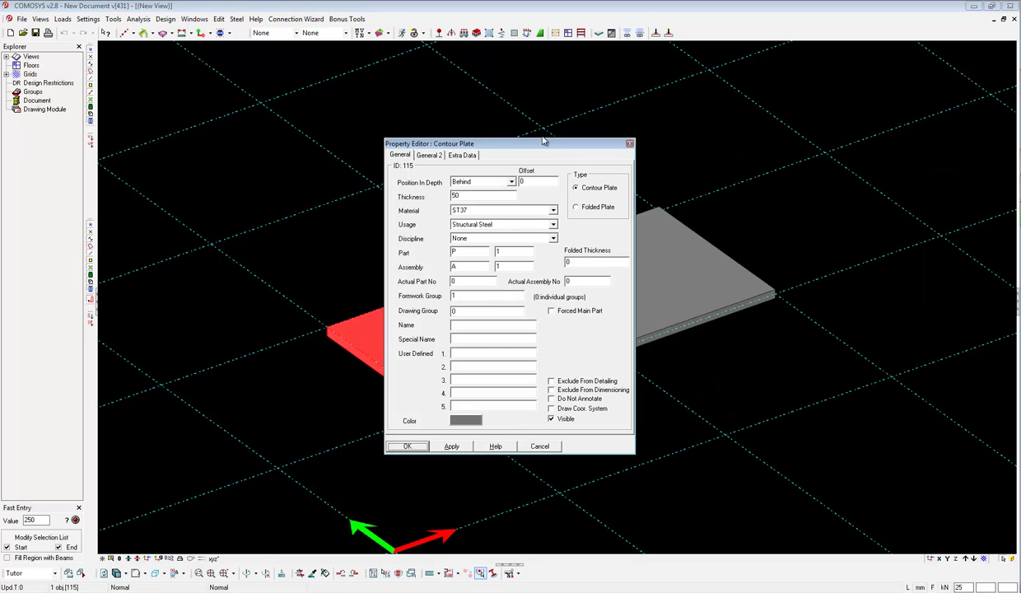
Show the plate's coordinate system in the 3D view
left_click_drag(528, 137, 706, 136)
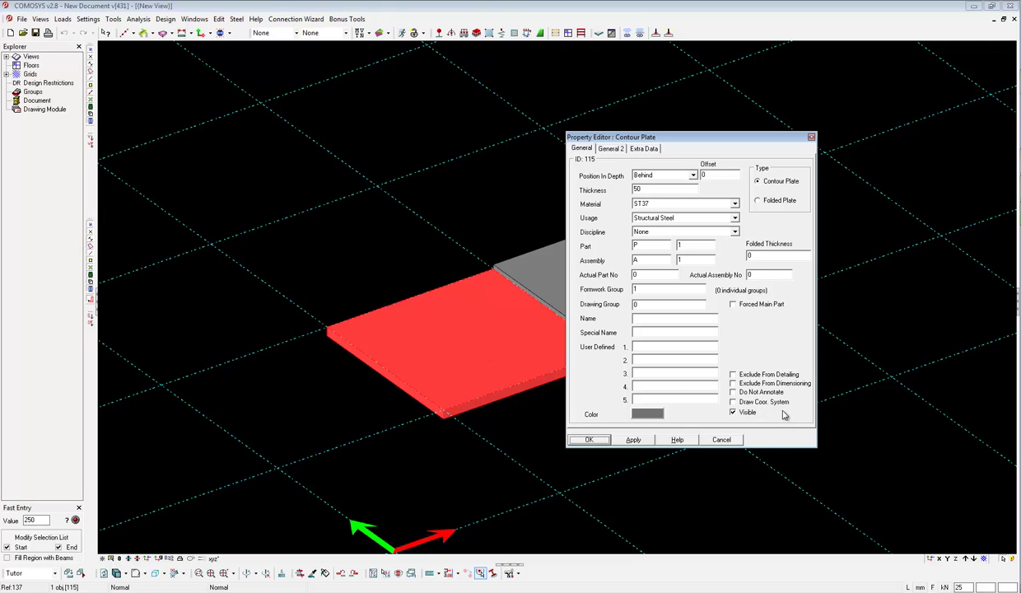
left_click(774, 403)
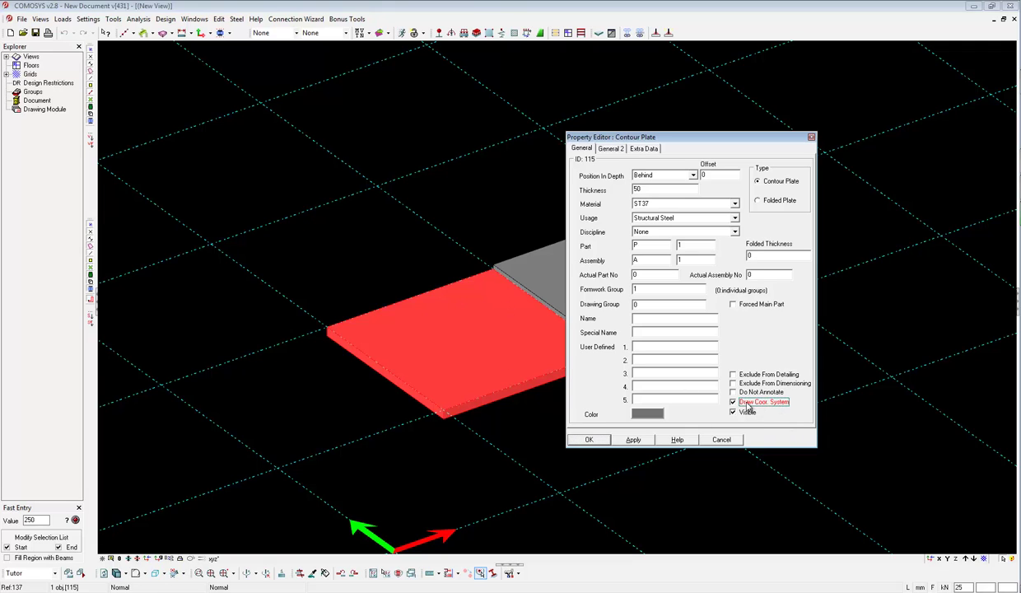
left_click(616, 436)
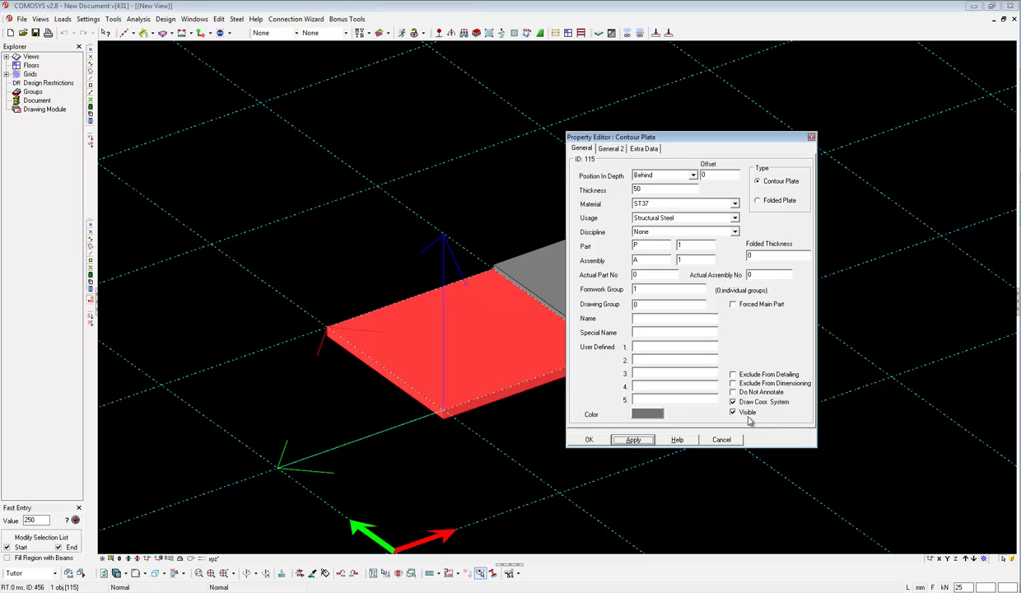
Try Front depth, then set Position In Depth to Middle, ready to edit Offset
left_click_drag(701, 142, 829, 144)
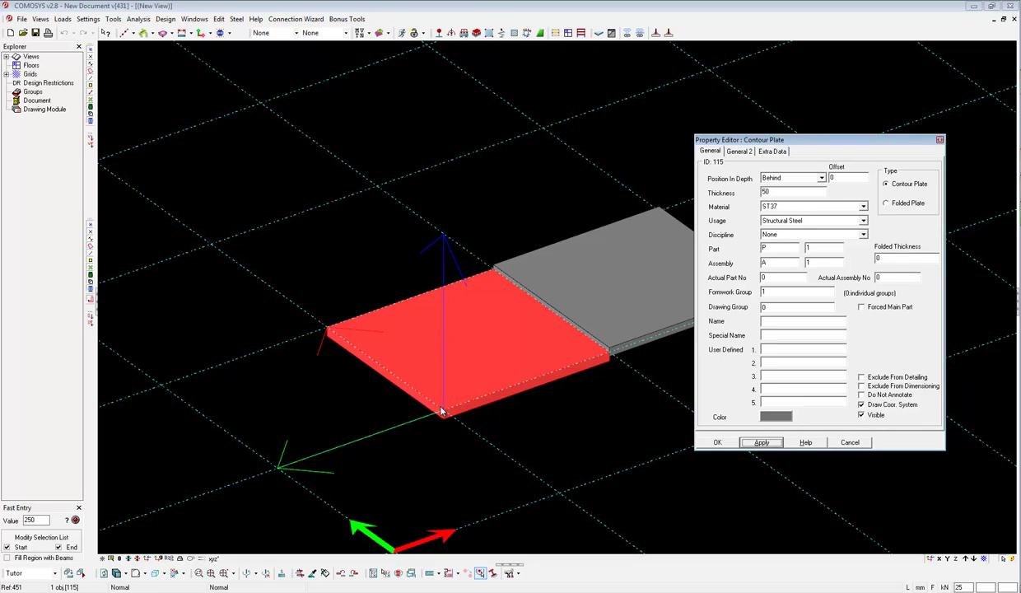
left_click(767, 177)
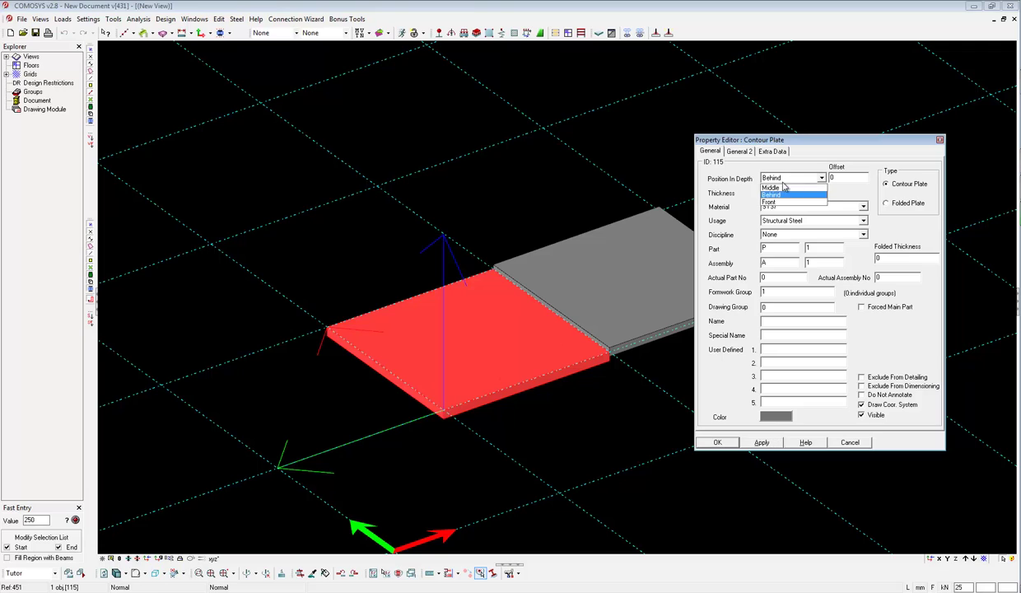
left_click(750, 205)
left_click(757, 442)
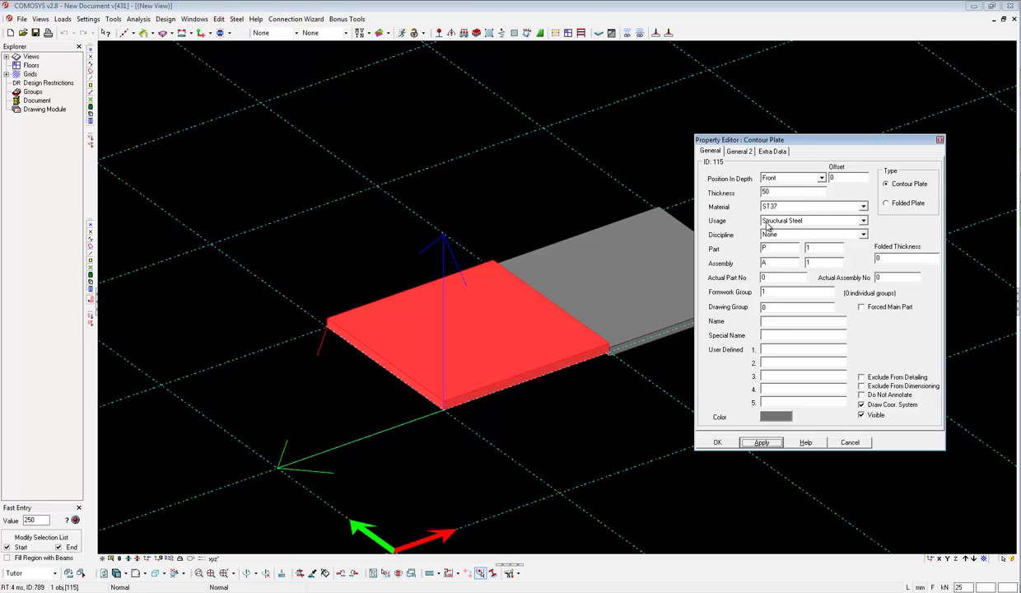
left_click(762, 180)
left_click(774, 188)
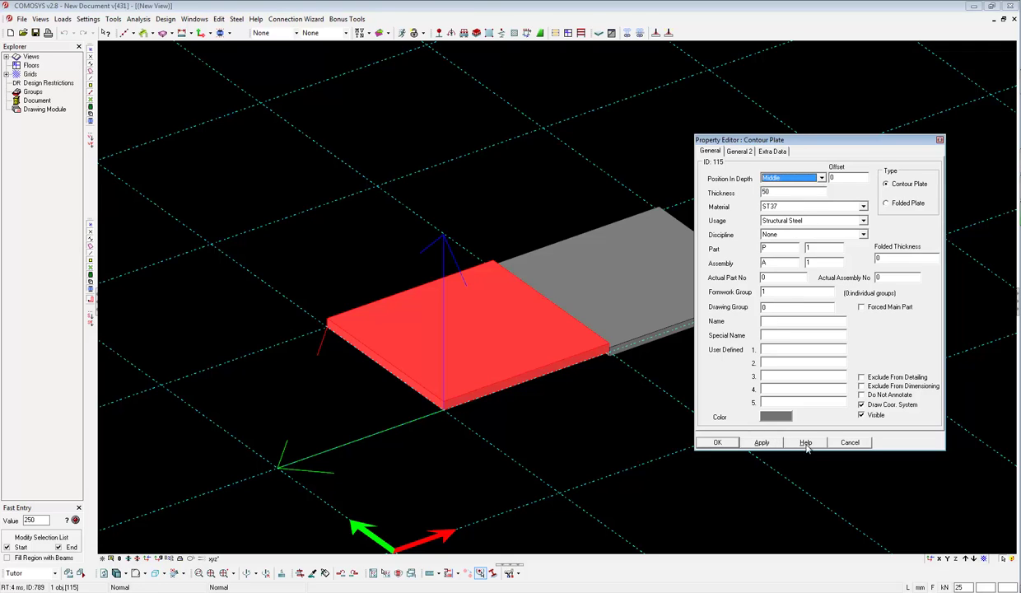
left_click(757, 442)
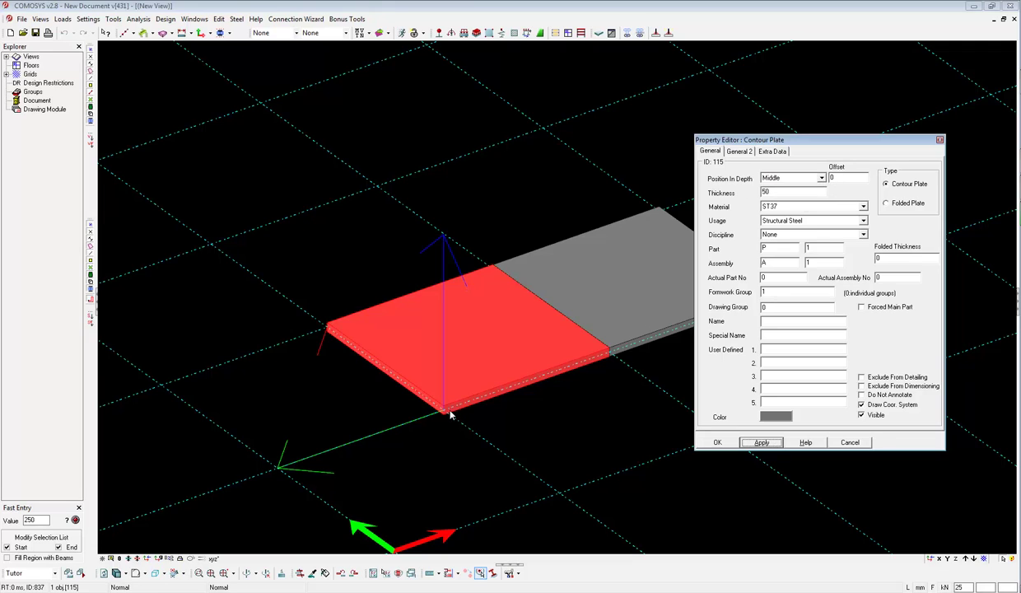
double_click(847, 177)
type("200")
Apply Offset 200 and compare the Behind and Front depth positions
left_click(761, 443)
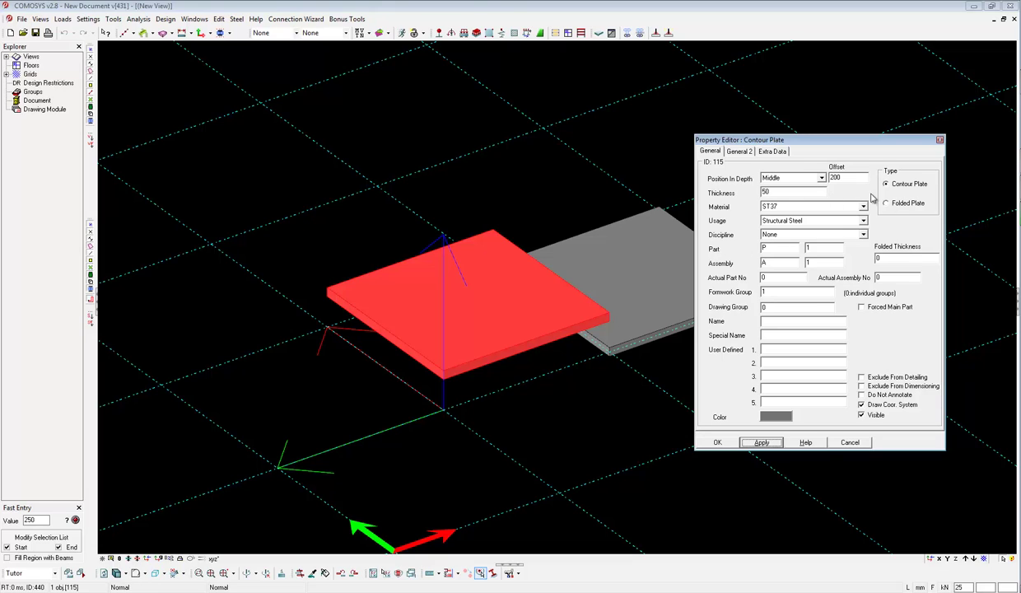
left_click(813, 178)
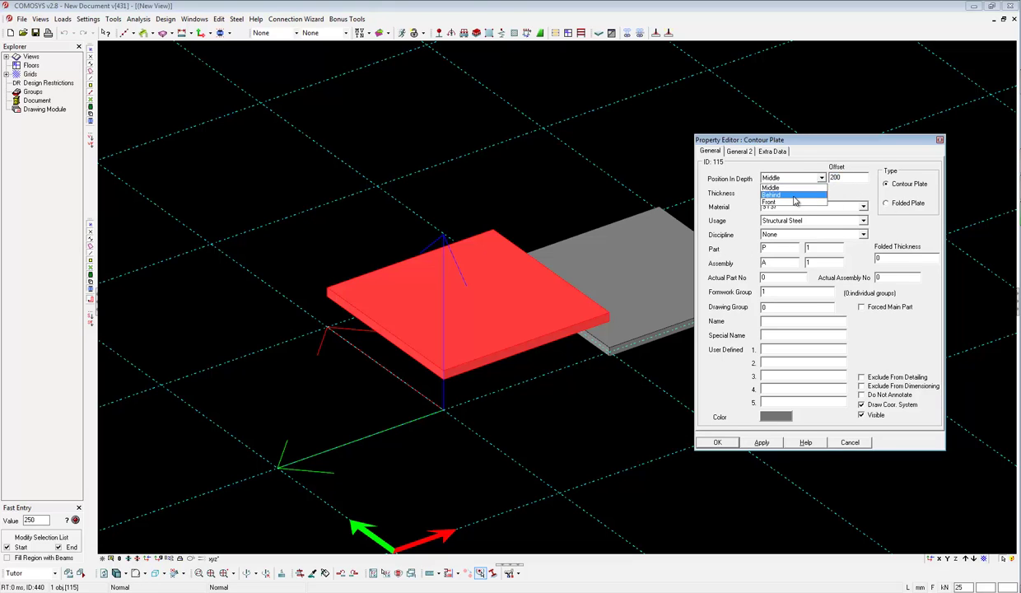
left_click(793, 195)
left_click(766, 443)
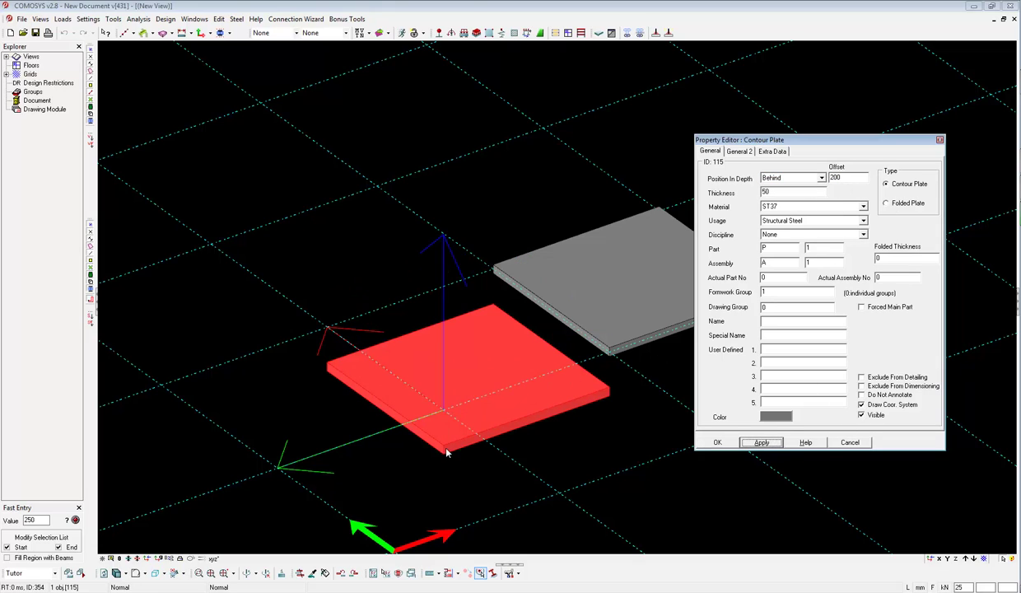
left_click(820, 178)
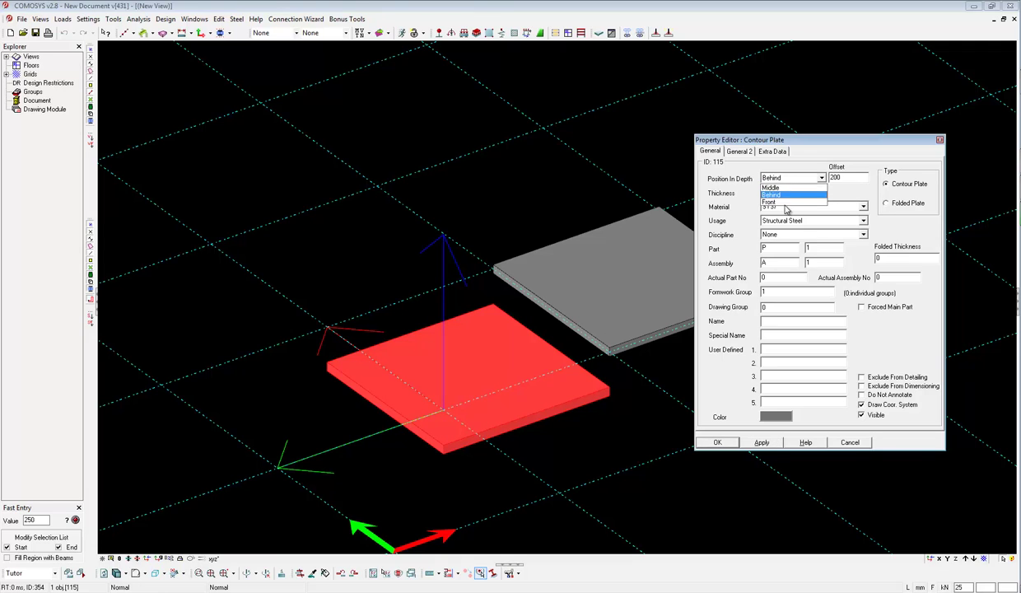
left_click(769, 189)
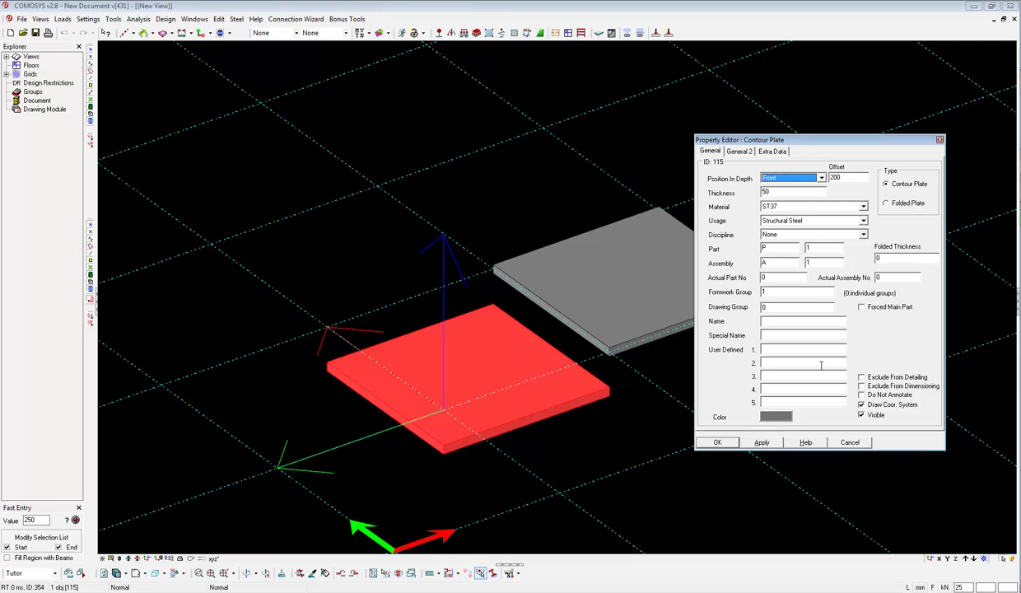
left_click(762, 442)
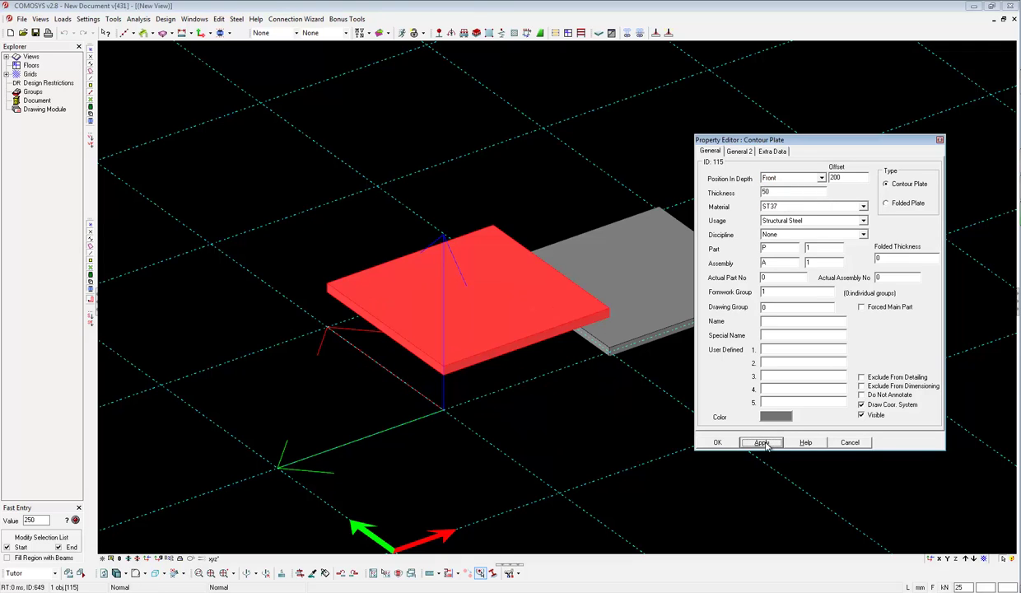
Return the plate to Middle depth with Offset 0
left_click(820, 178)
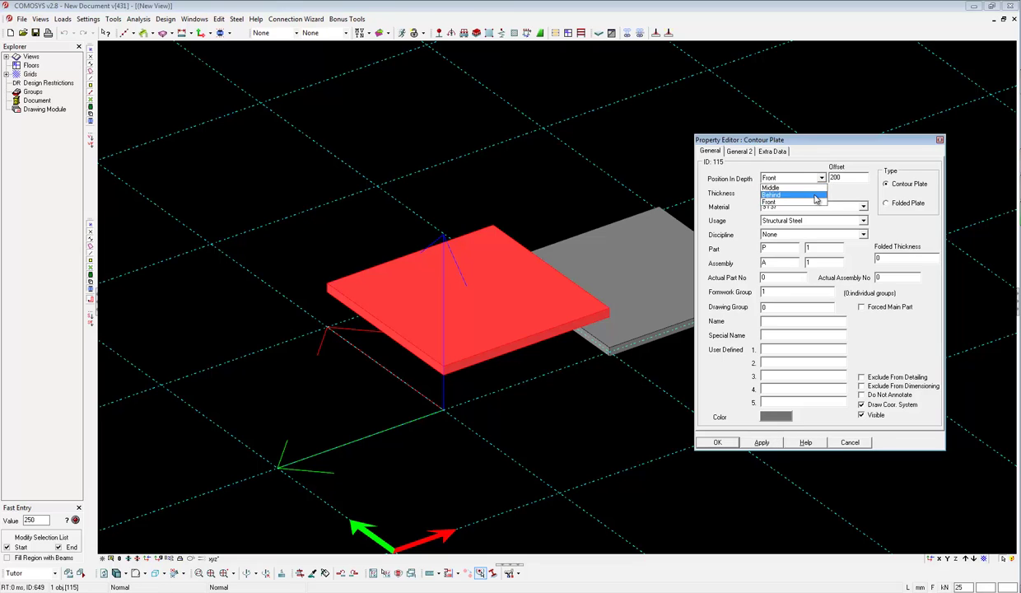
left_click(774, 197)
double_click(850, 179)
type("0")
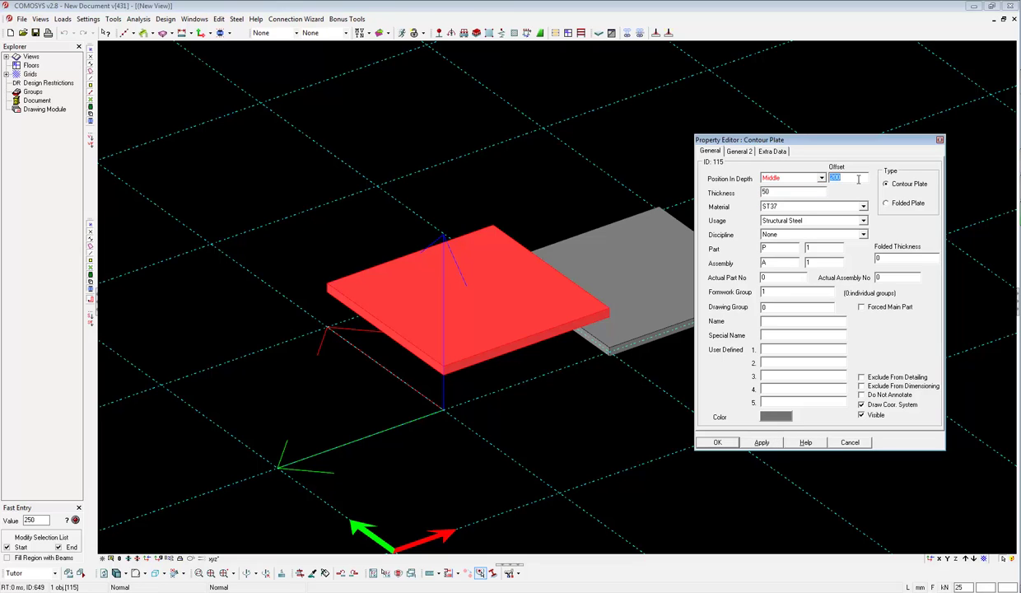
left_click(749, 439)
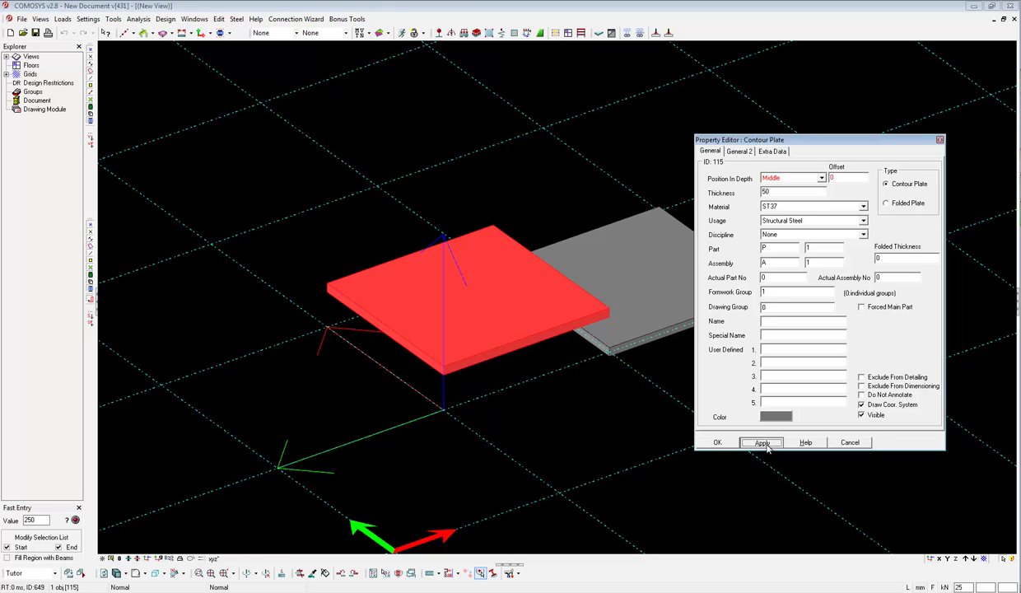
Apply plate thickness 20, then change it to 30
left_click(770, 192)
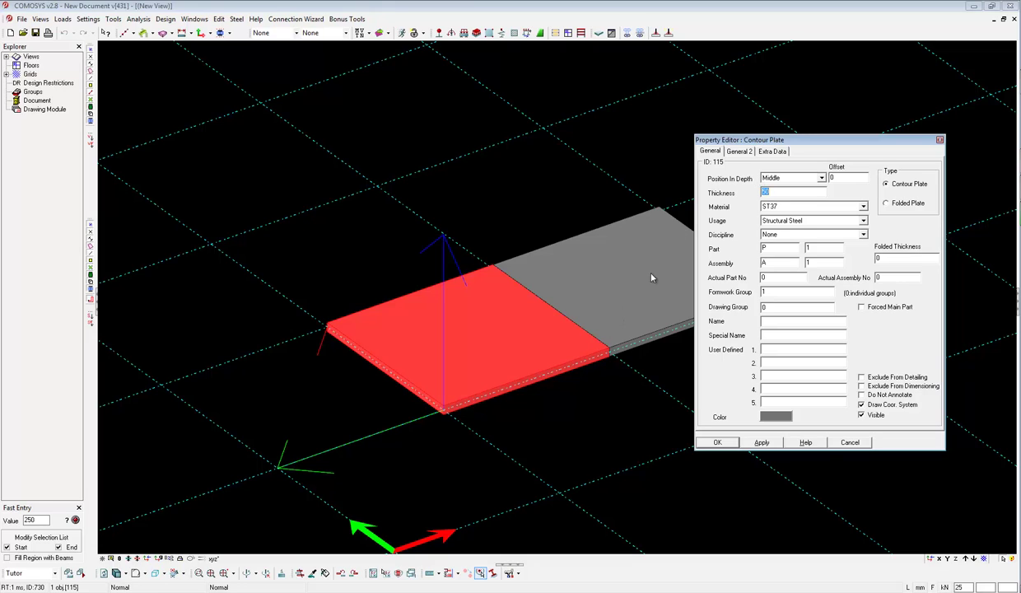
type("20")
left_click(759, 442)
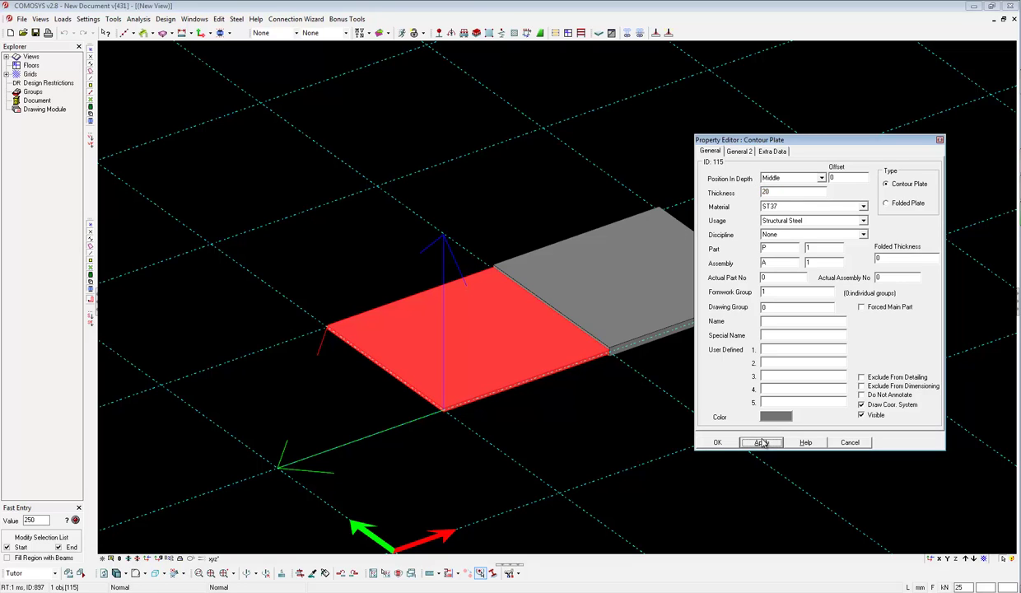
left_click(790, 192)
type("30")
left_click(759, 442)
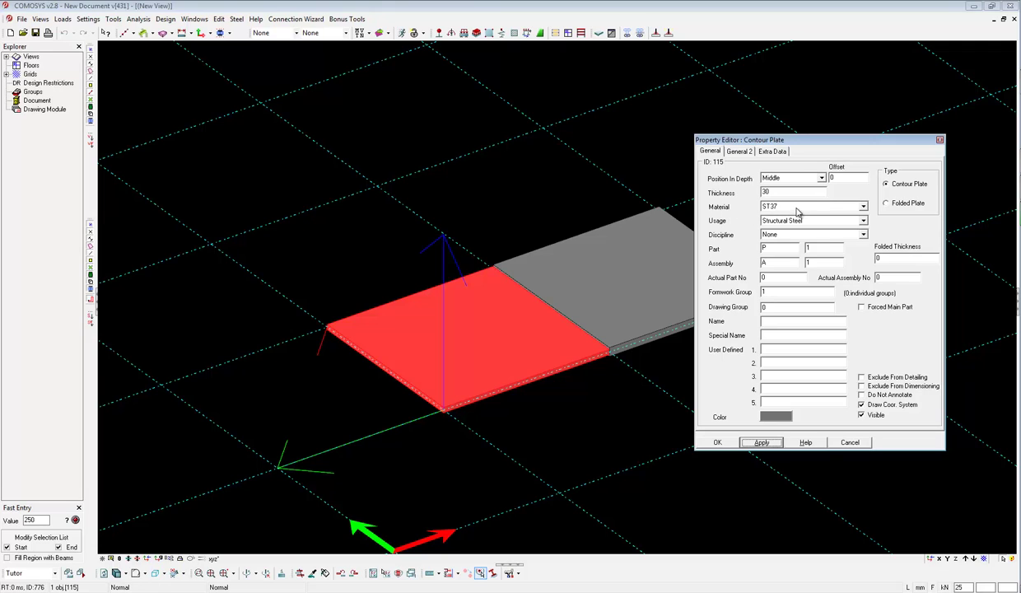
Change contour plate 115's material from ST37 to ST52
left_click(844, 209)
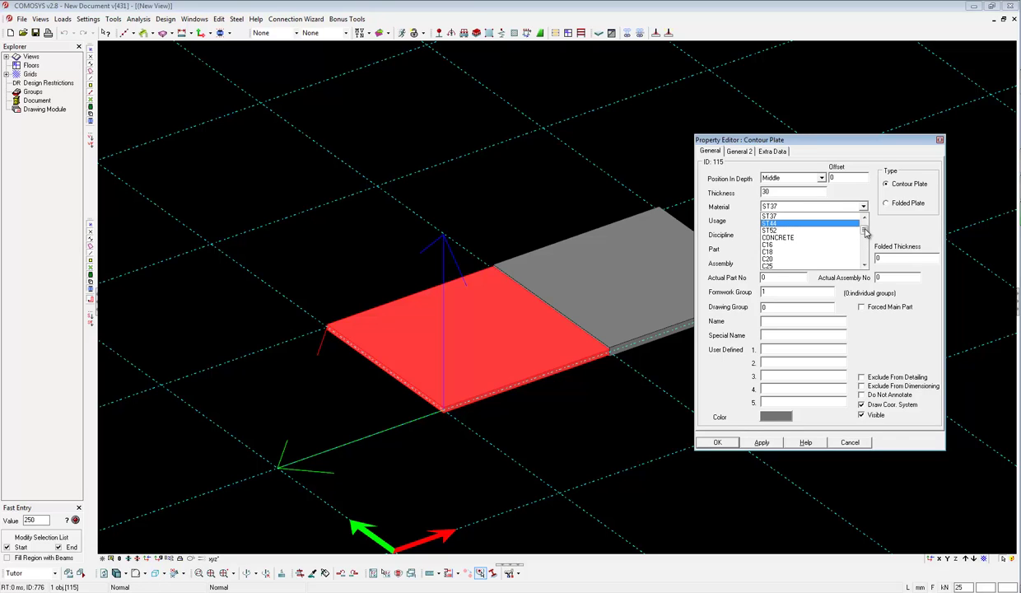
mouse_move(865, 233)
left_mouse_down()
mouse_move(865, 222)
mouse_move(864, 259)
mouse_move(863, 232)
left_mouse_up()
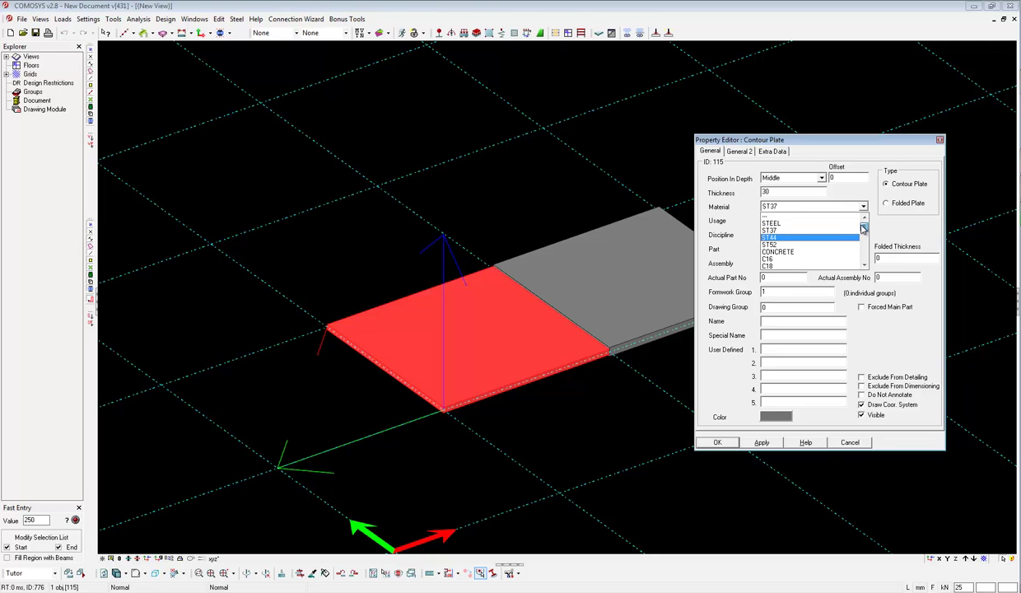
left_click_drag(863, 232, 821, 264)
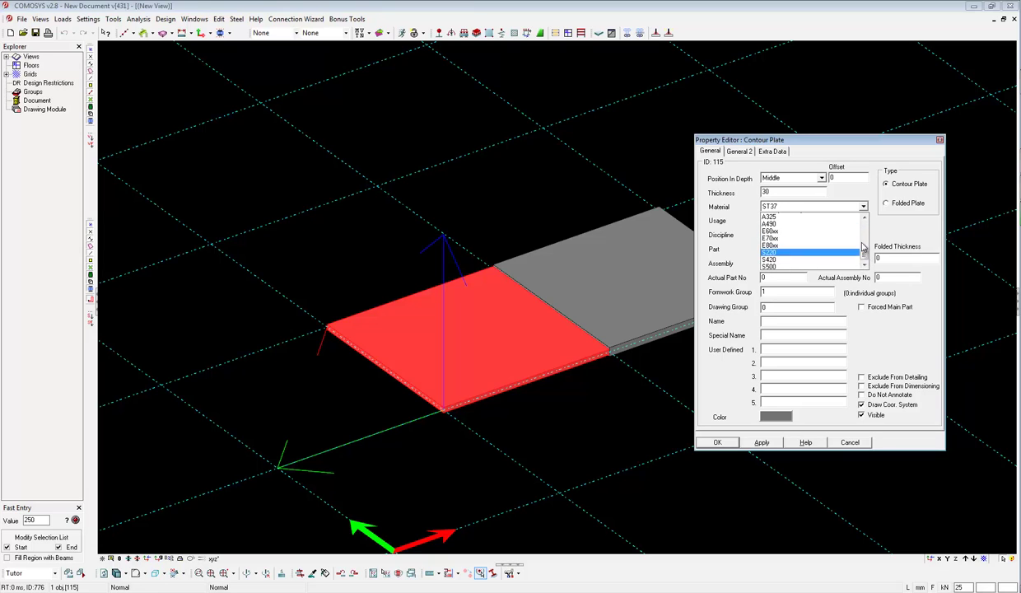
scroll(815, 255, "up", 5)
left_click(809, 245)
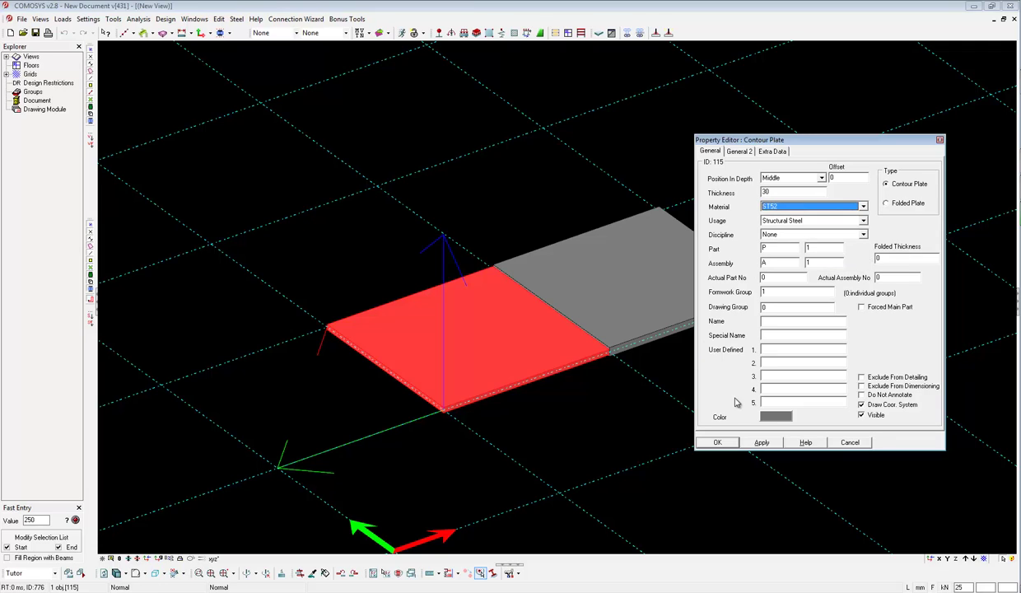
left_click(798, 221)
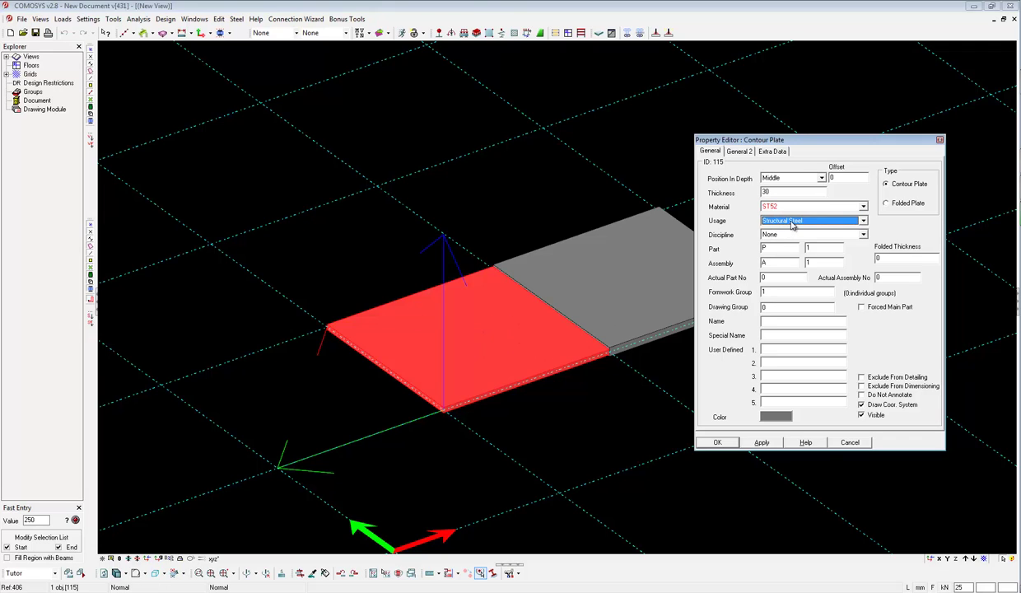
left_click(797, 225)
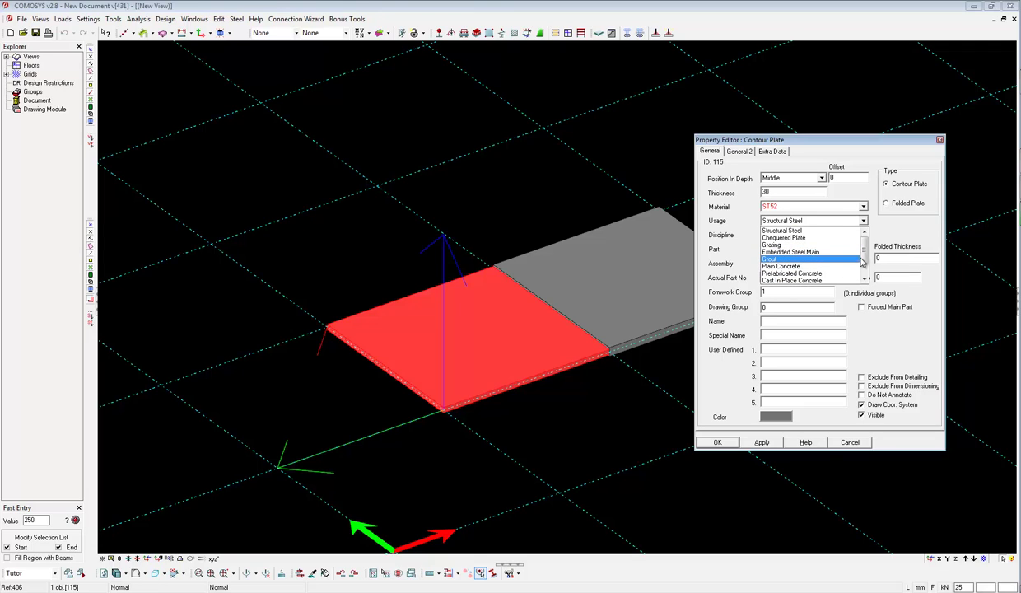
left_click_drag(863, 253, 863, 268)
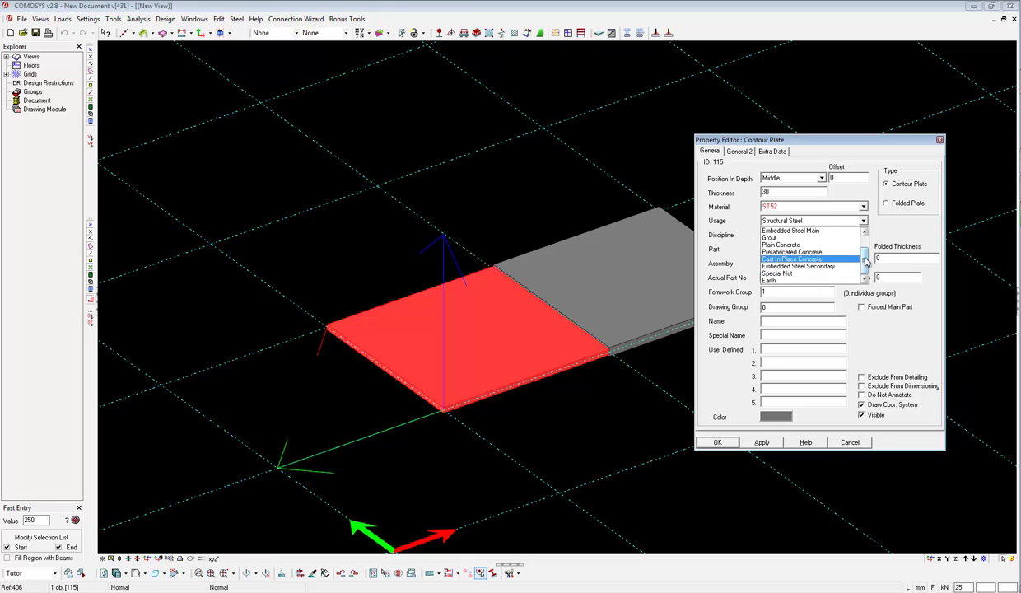
scroll(852, 247, "up", 1)
left_click(822, 230)
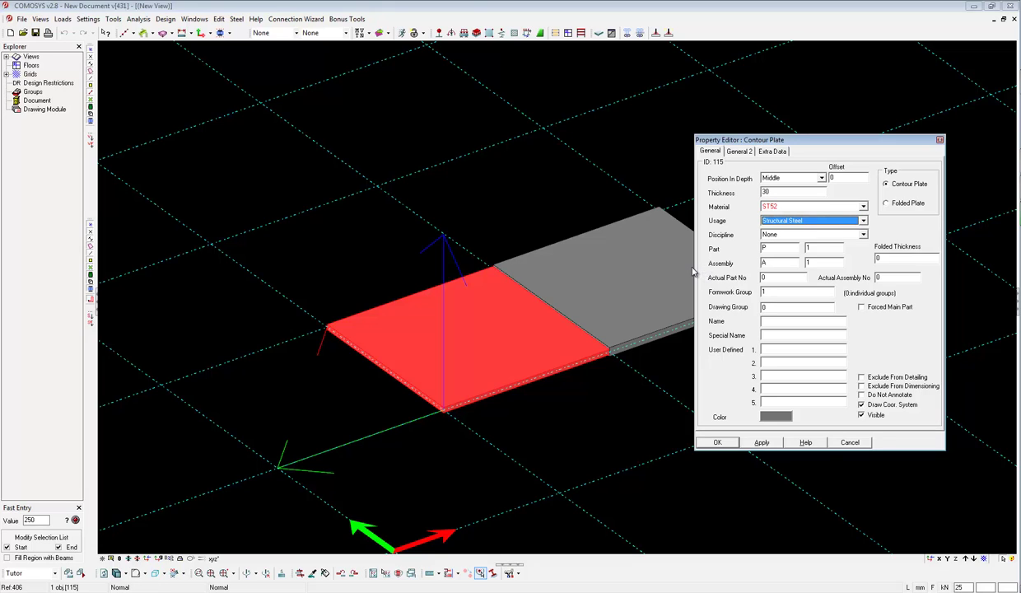
Pick Structural Steel from the plate's Discipline list
left_click(777, 235)
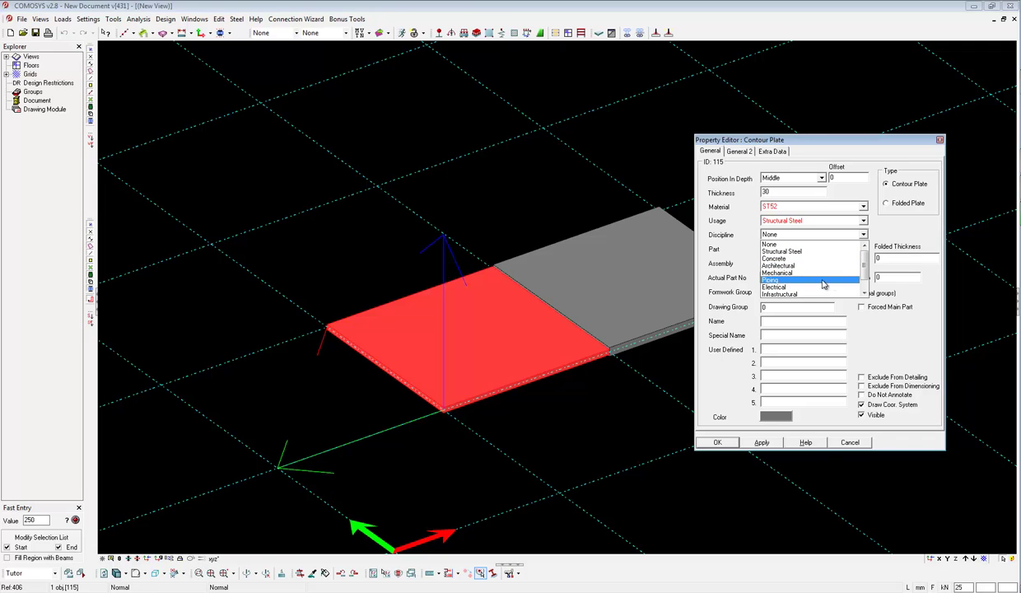
left_click_drag(863, 264, 867, 288)
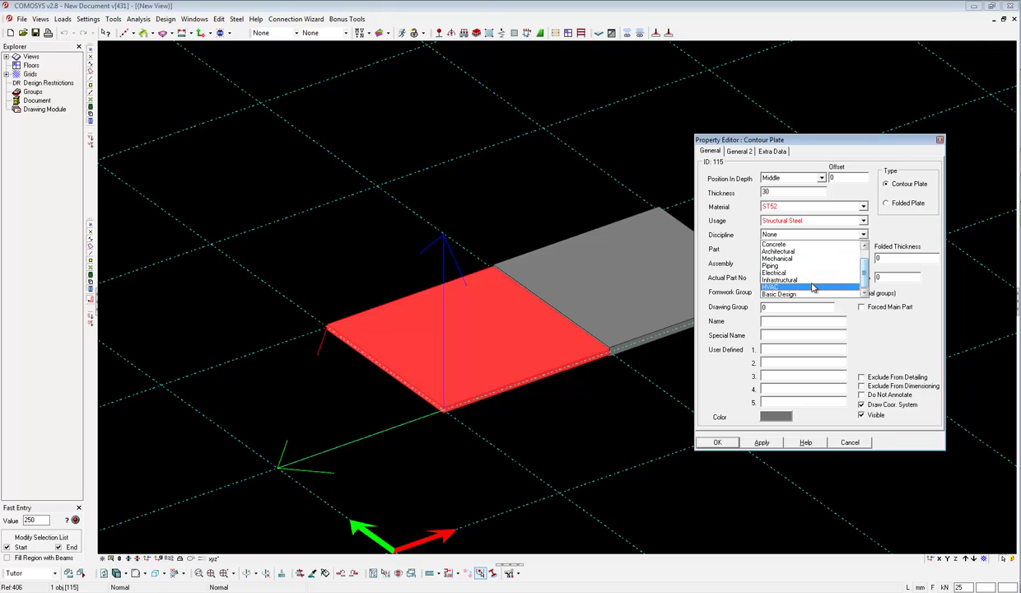
left_click_drag(864, 272, 870, 262)
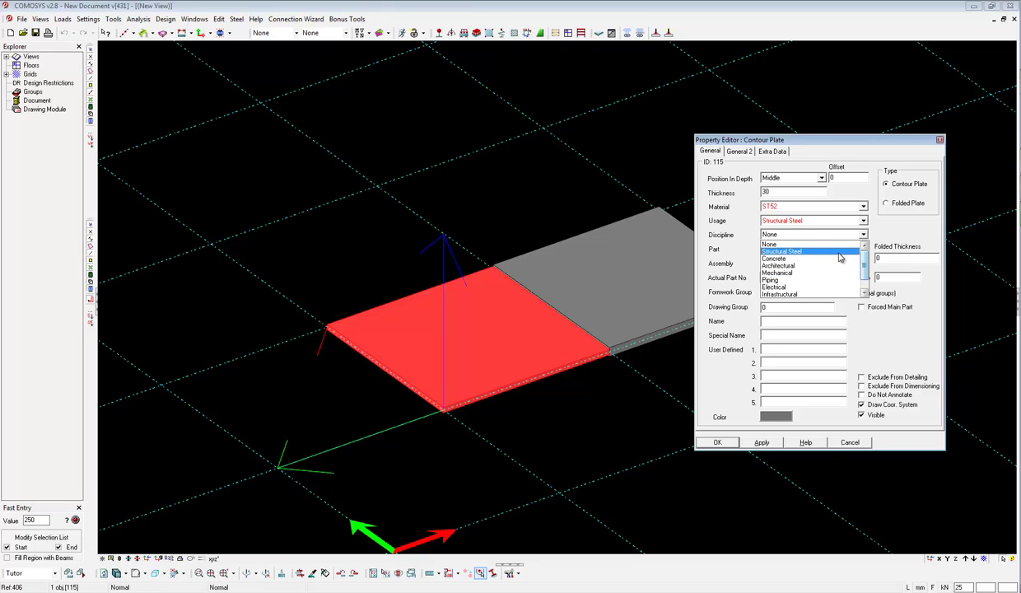
left_click(839, 253)
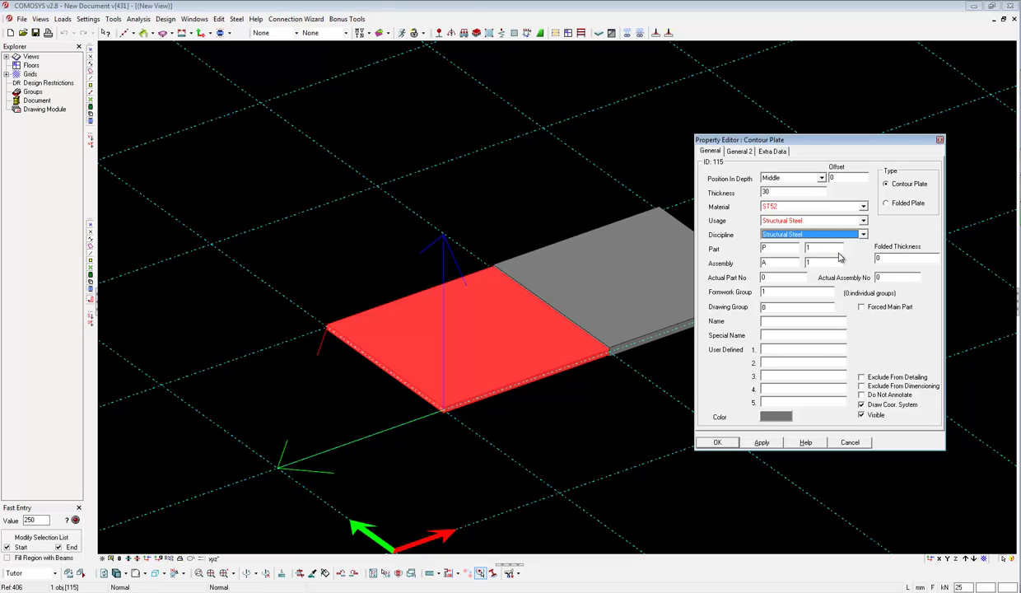
left_click(769, 246)
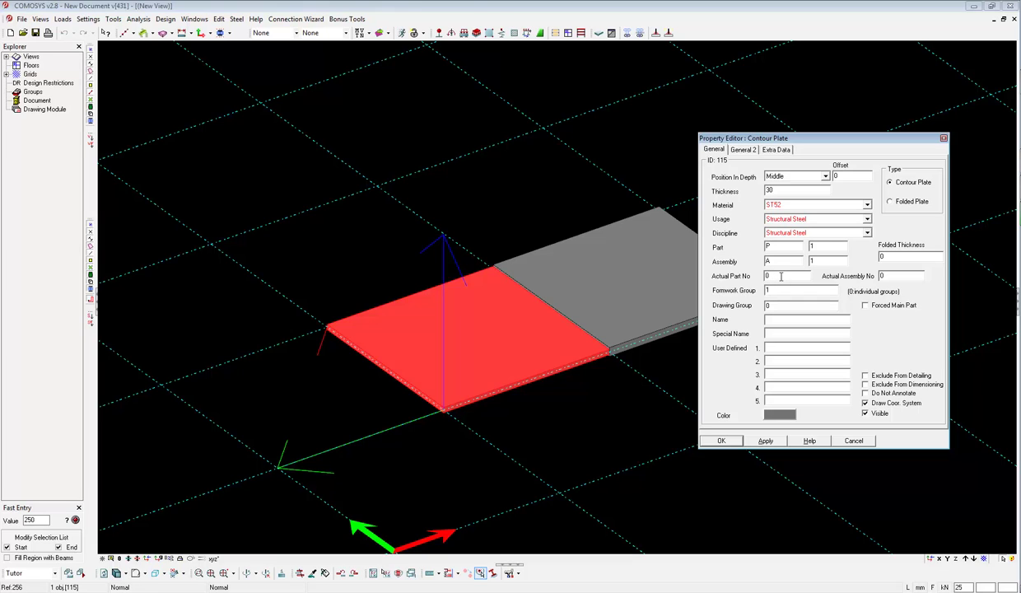
Move from the Actual Assembly No value back to the Actual Part No value
key("Tab")
left_click(795, 277)
Toggle the plate Type between Folded Plate and Contour Plate, visiting the Folded Thickness value
left_click(889, 201)
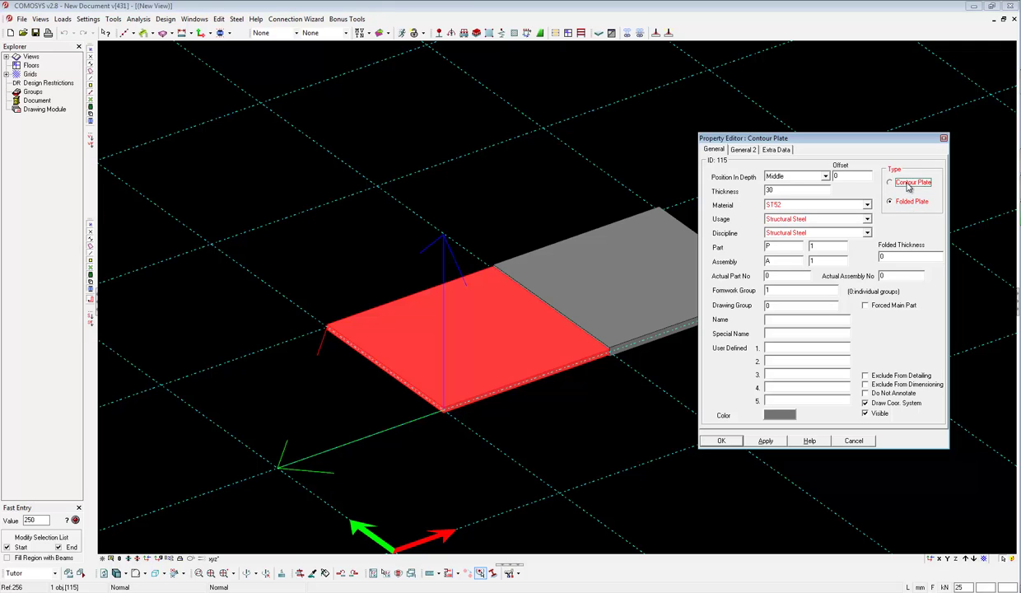
left_click(889, 182)
left_click(898, 256)
left_click(908, 207)
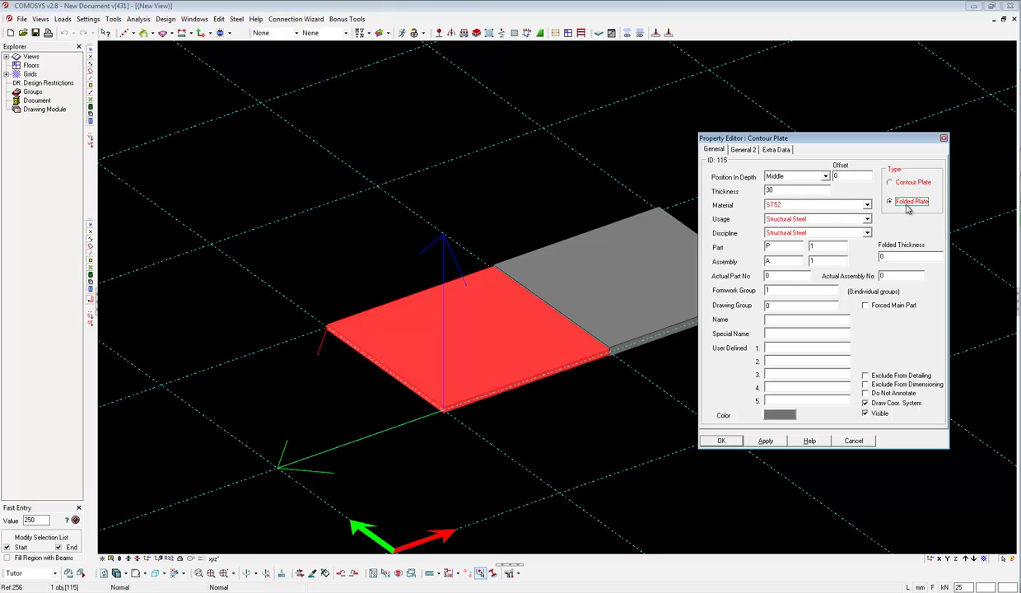
Enter 10 for thickness, then set Formwork Group to 0 after first trying 33
left_click(774, 190)
type("10")
left_click(766, 297)
double_click(807, 290)
type("33")
type("0")
left_click(816, 291)
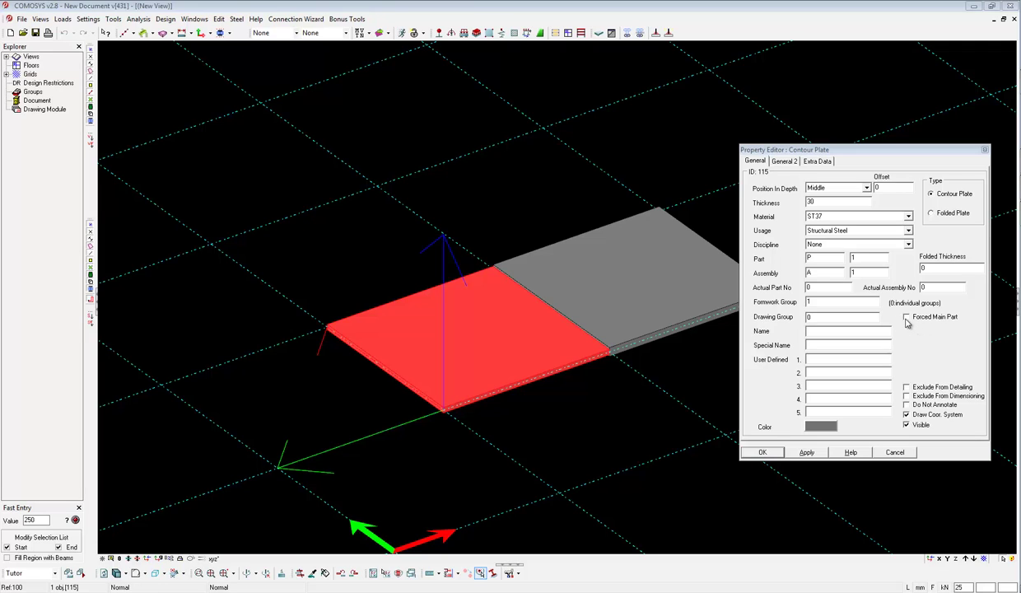
Tick Forced Main Part so plate 115 becomes a forced main part
left_click(911, 321)
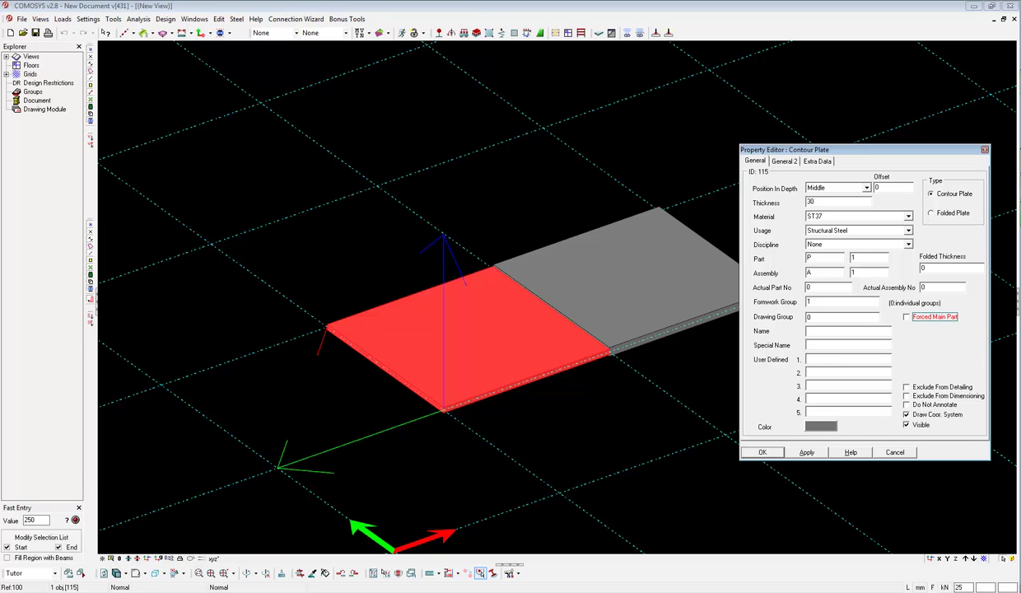
In the UNIT 146 MILL DETAIL model, inspect the pink stiffener plate's Special Name and properties
left_click(976, 152)
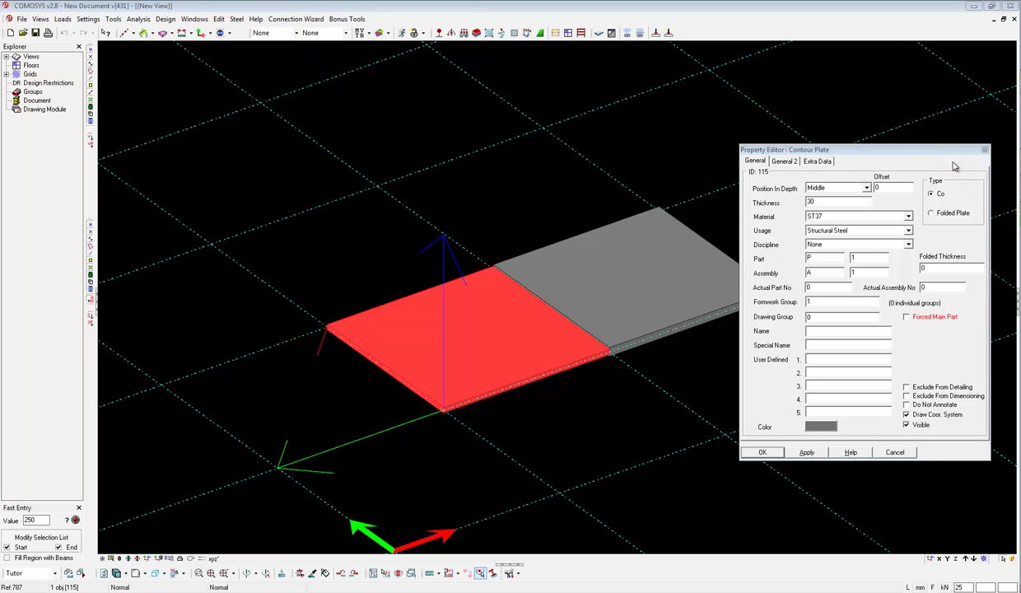
left_click(519, 288)
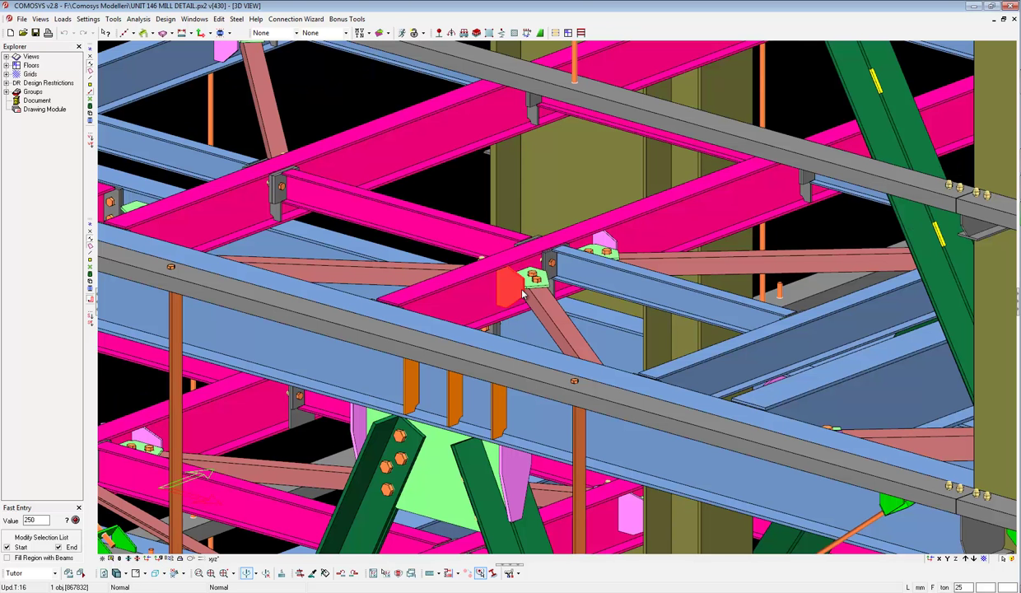
double_click(519, 288)
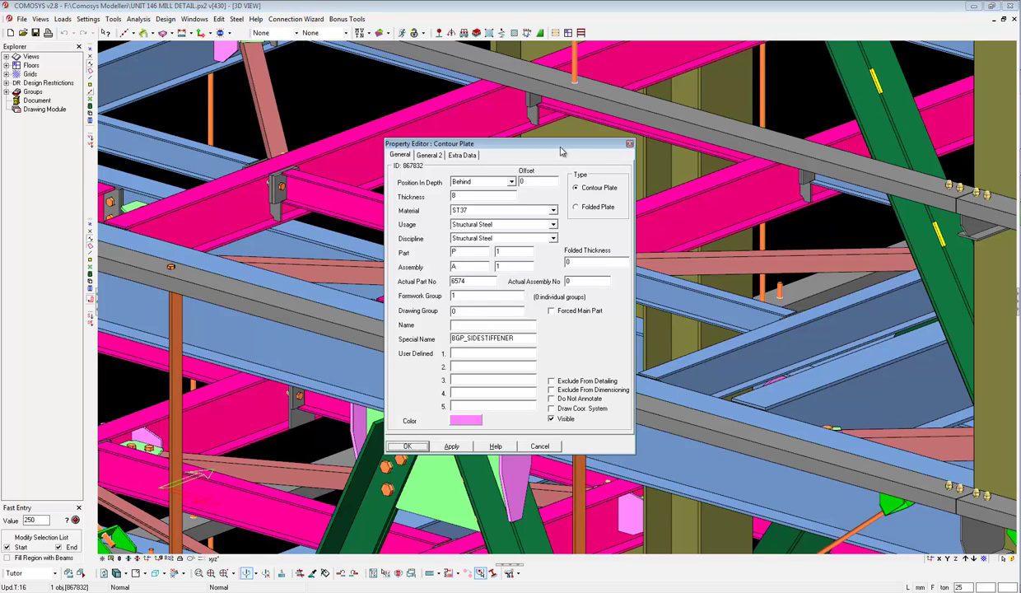
left_click_drag(530, 143, 383, 160)
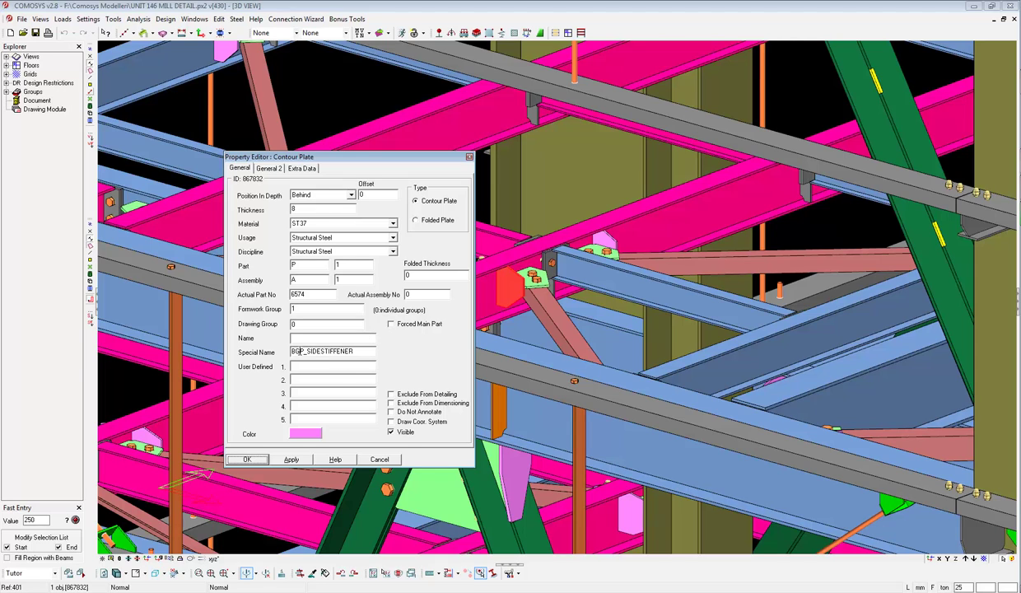
left_click(292, 352)
key("Return")
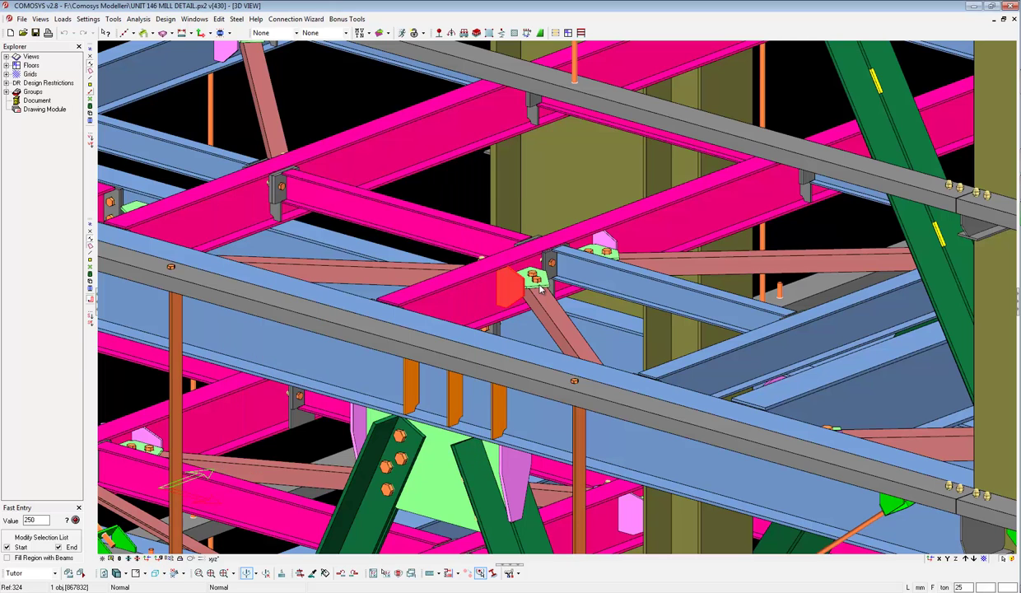
Inspect the red BGP_GUSSETPLATE plate's properties (thickness 8, ST37), then switch windows
double_click(528, 279)
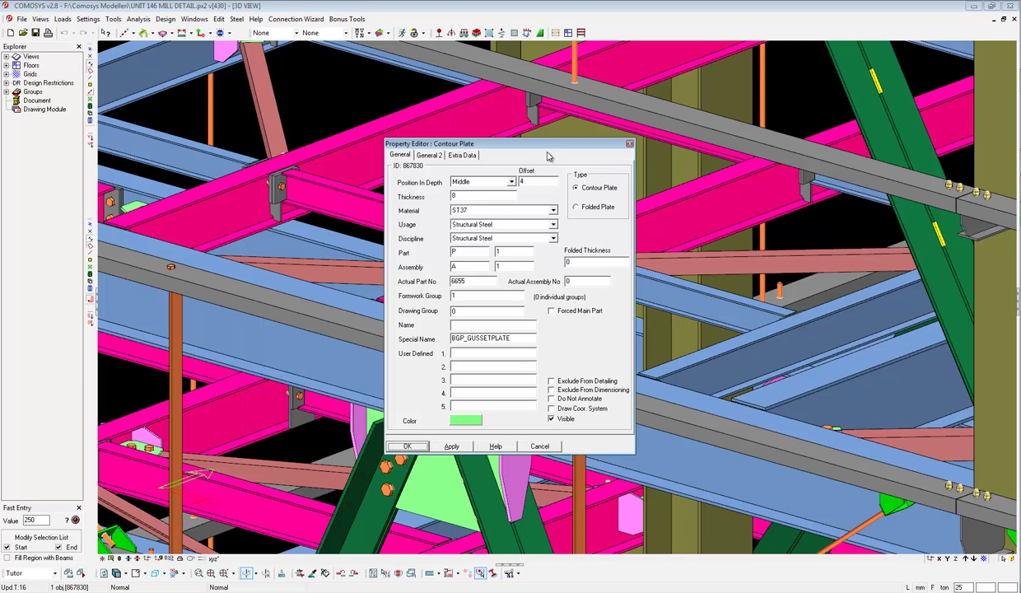
left_click_drag(457, 148, 344, 141)
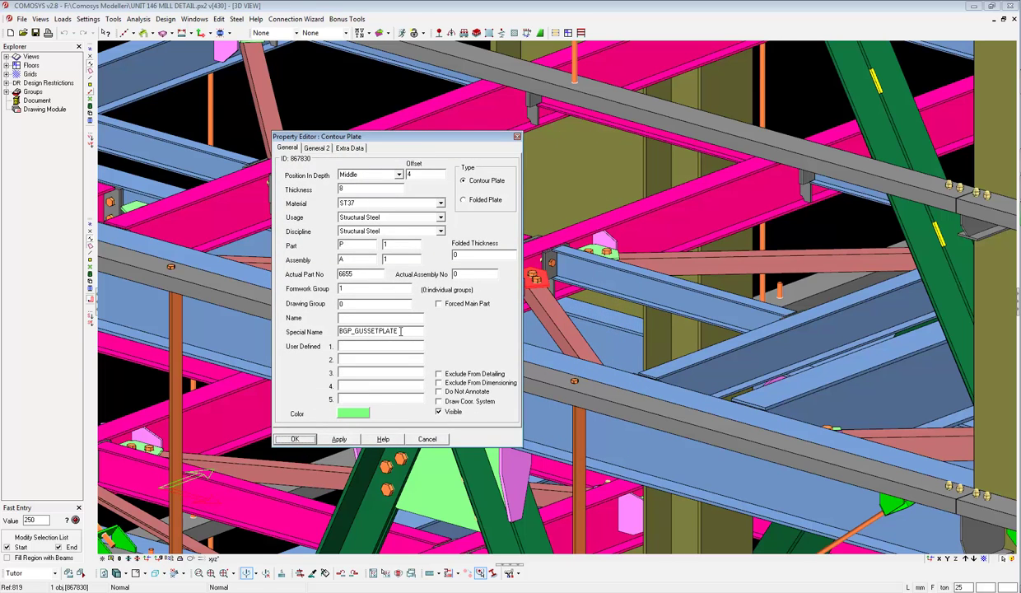
key("Return")
key("alt+Tab")
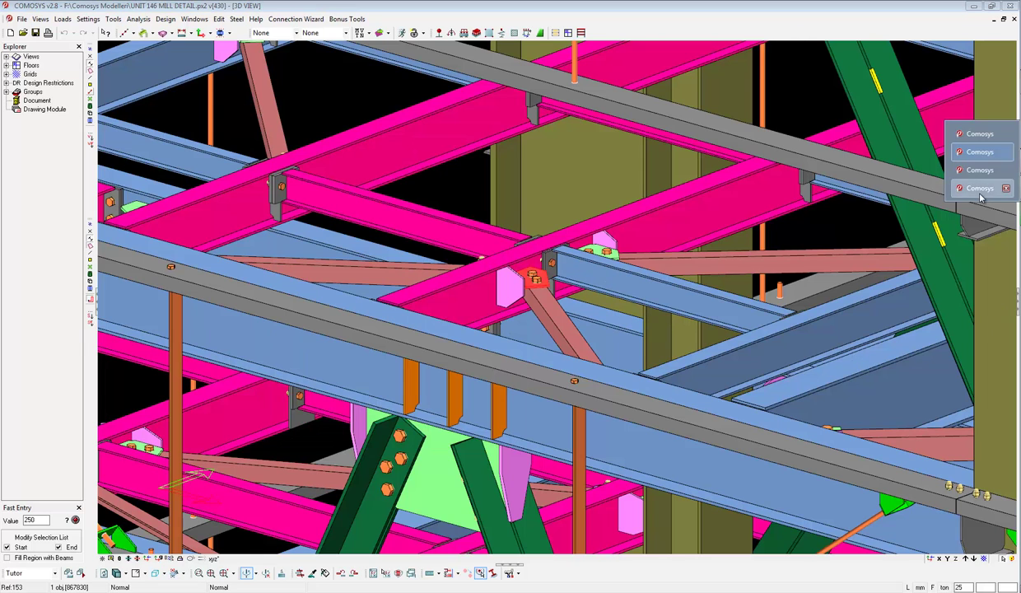
Return to the New Document window containing contour plate 115
left_click(981, 189)
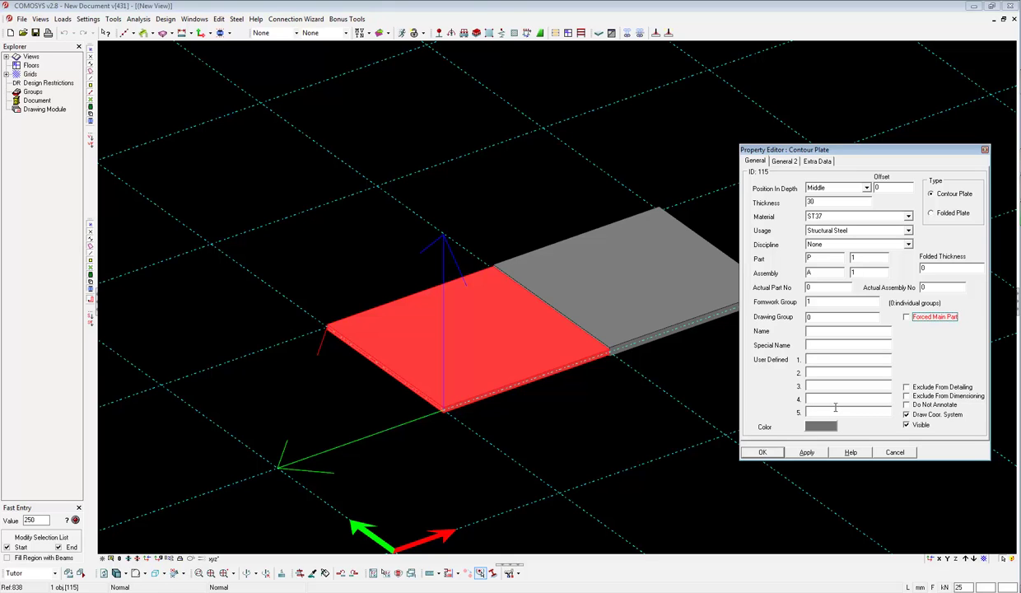
Color plate 115 dark red, apply and close its properties, then deselect it
left_click(811, 425)
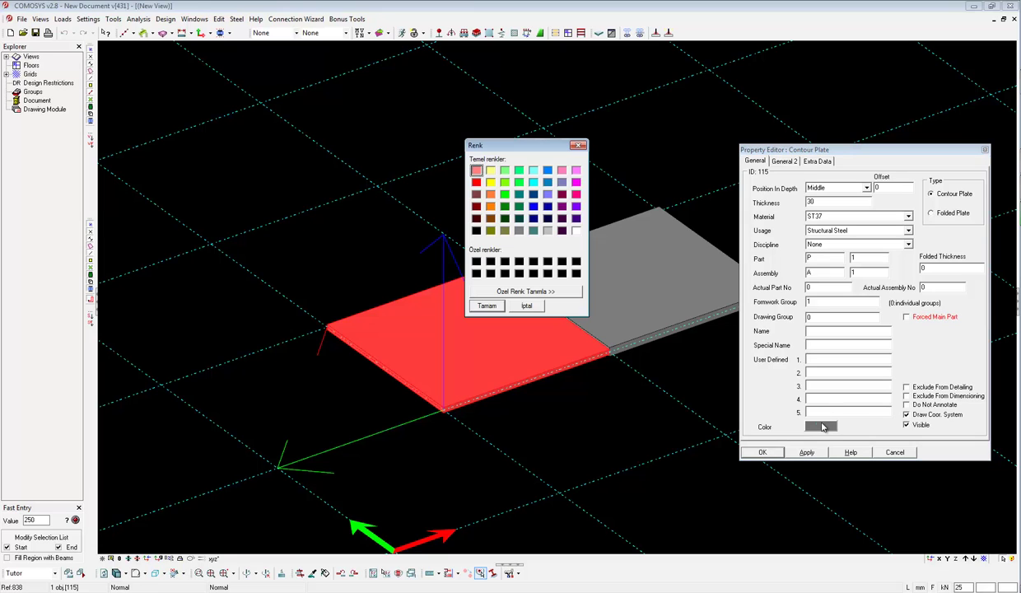
left_click(561, 193)
left_click(489, 307)
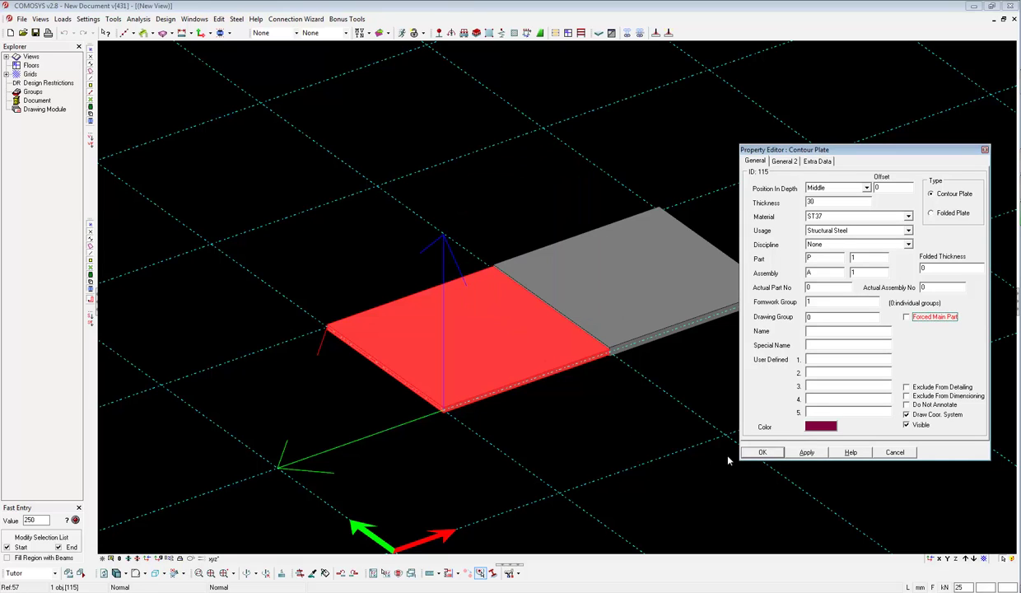
left_click(807, 452)
left_click(762, 451)
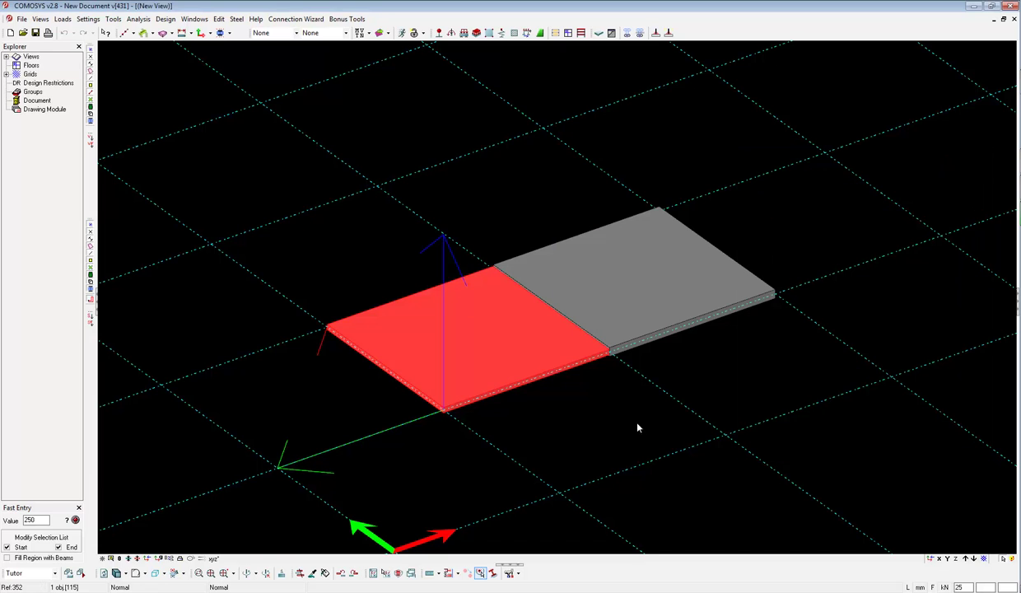
left_click(588, 403)
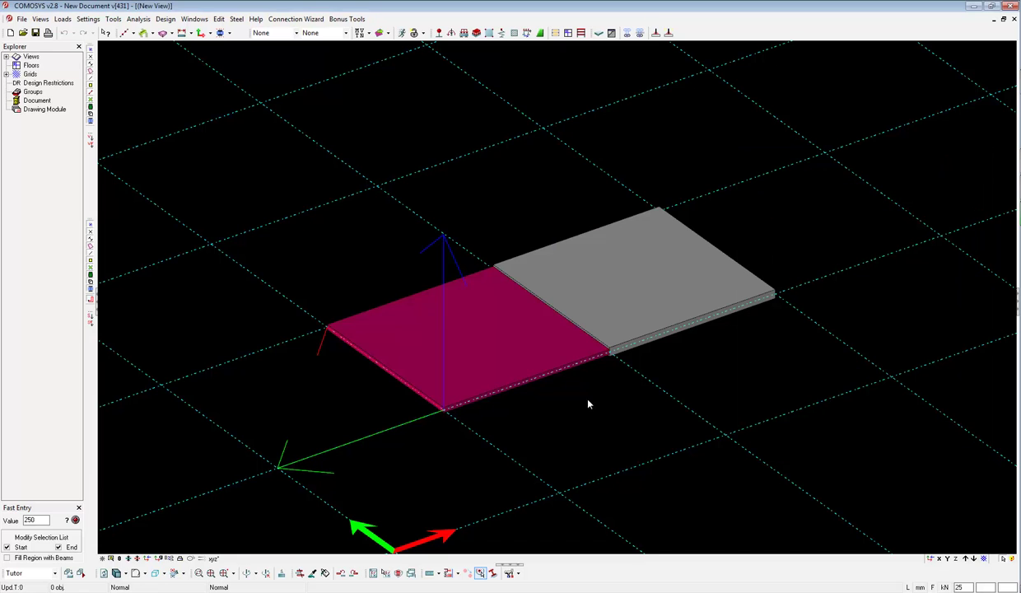
Reopen plate 115's properties, tick Exclude From Dimensioning, and confirm with OK
double_click(517, 361)
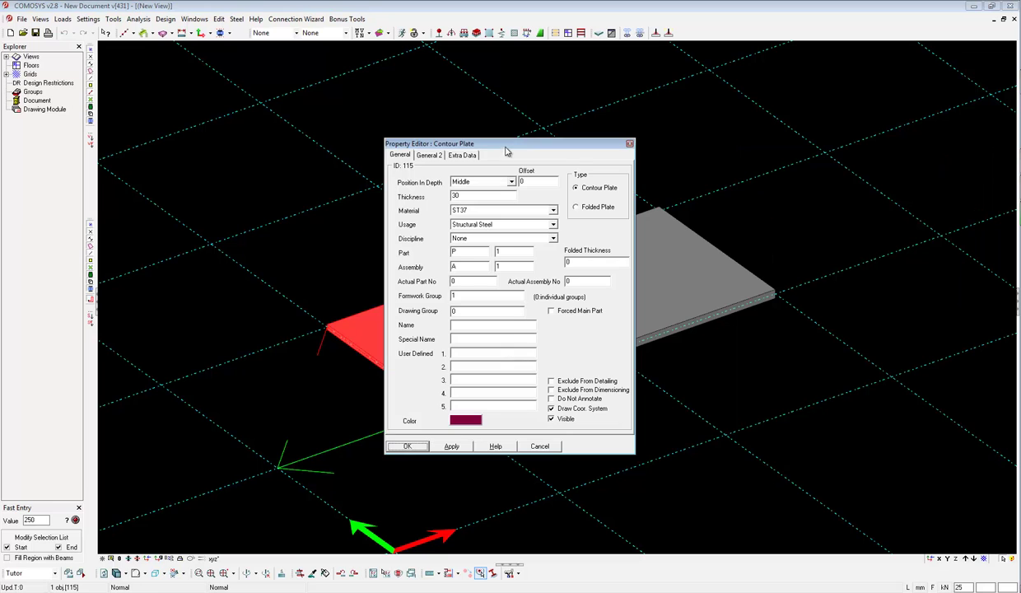
left_click_drag(533, 144, 910, 155)
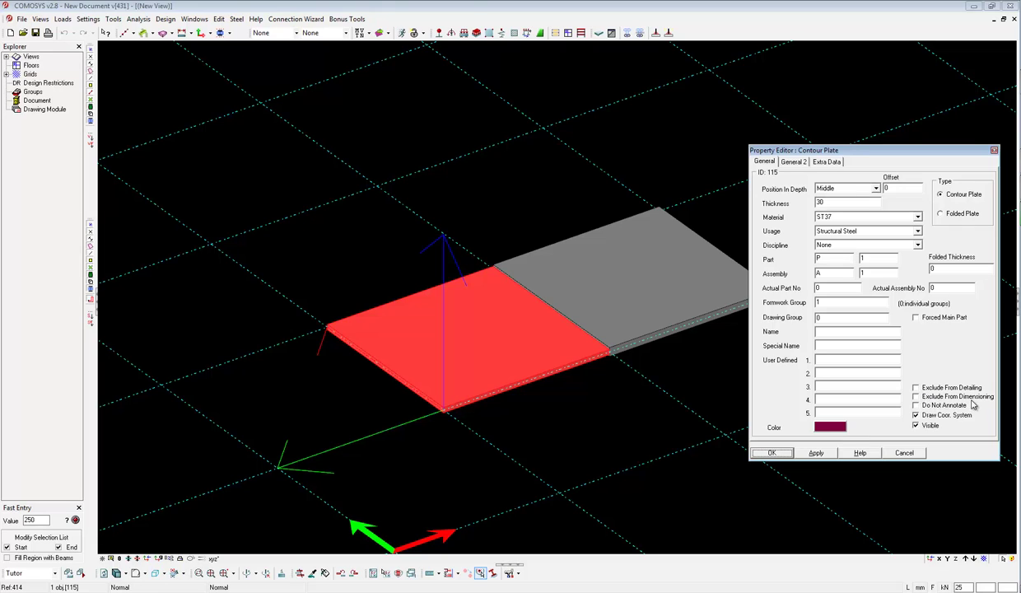
left_click(917, 397)
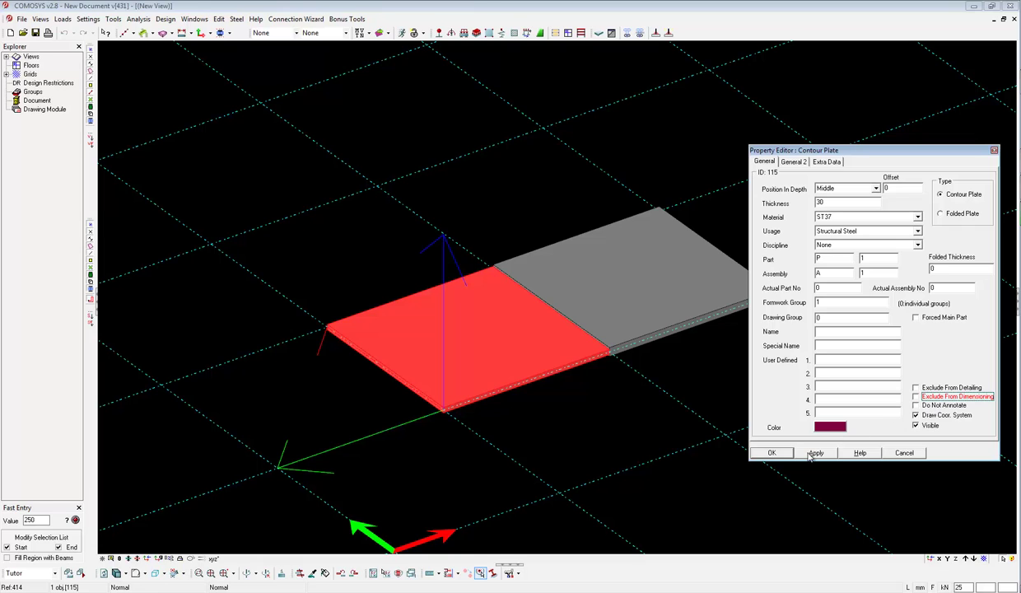
left_click(778, 456)
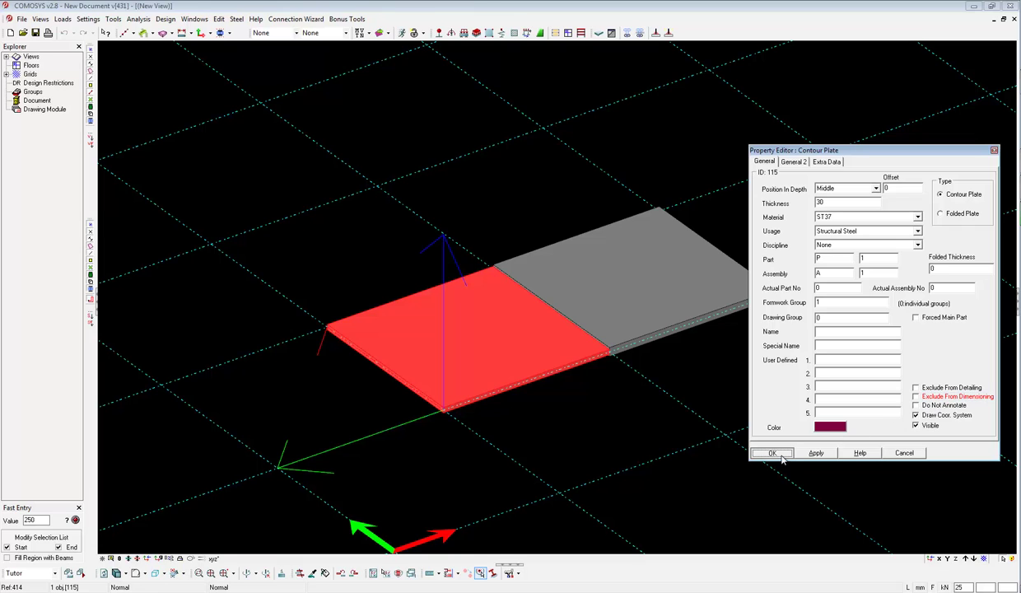